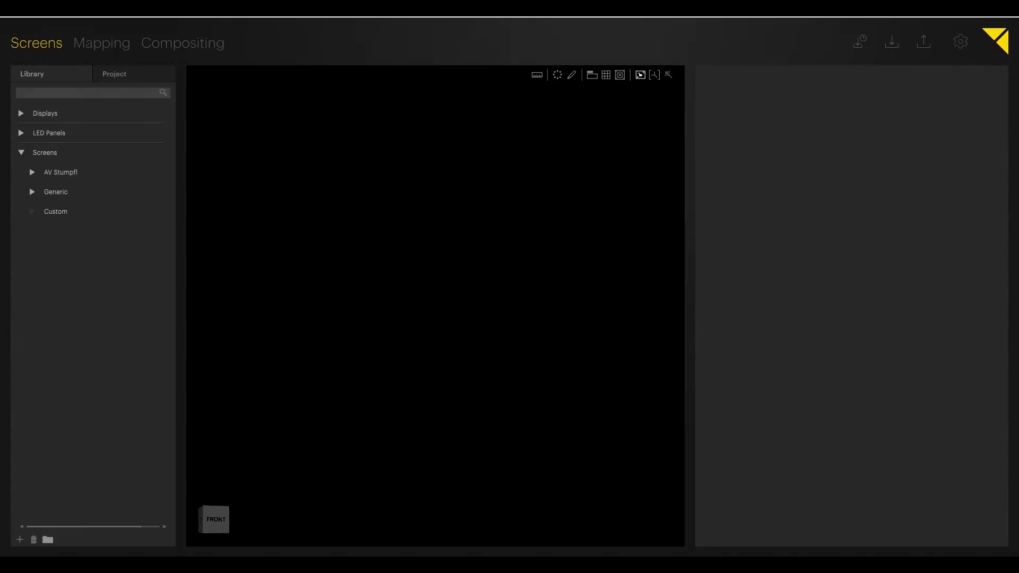
Add a Generic Flat Screen from the library to the scene and move it to about X 0.07, Y 3.30.
{"action": "left_click", "coordinate": [32, 191]}
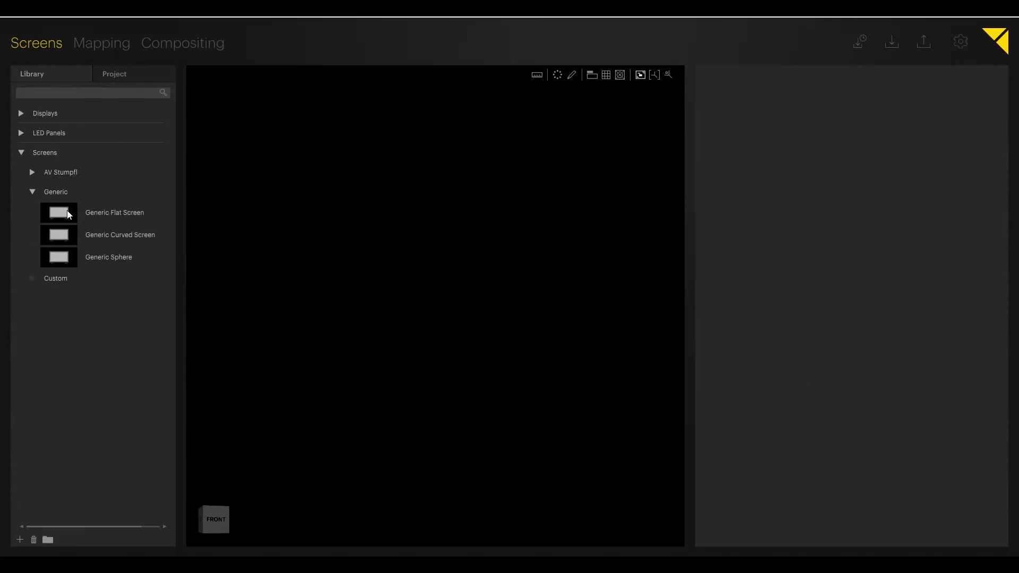
{"action": "left_click_drag", "start_coordinate": [69, 215], "coordinate": [411, 290]}
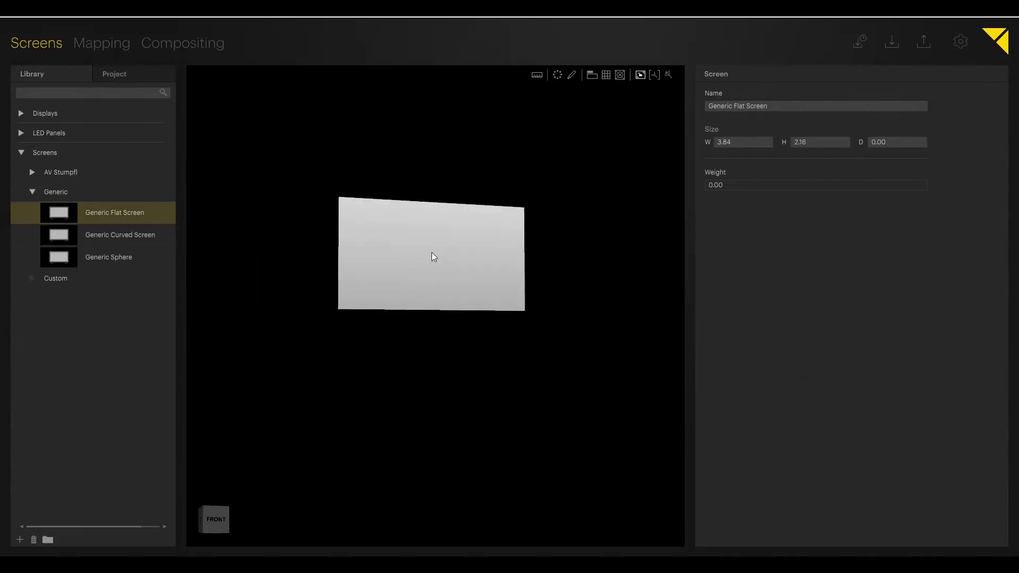
{"action": "mouse_move", "coordinate": [434, 257]}
{"action": "left_mouse_down"}
{"action": "mouse_move", "coordinate": [409, 304]}
{"action": "mouse_move", "coordinate": [453, 261]}
{"action": "left_mouse_up"}
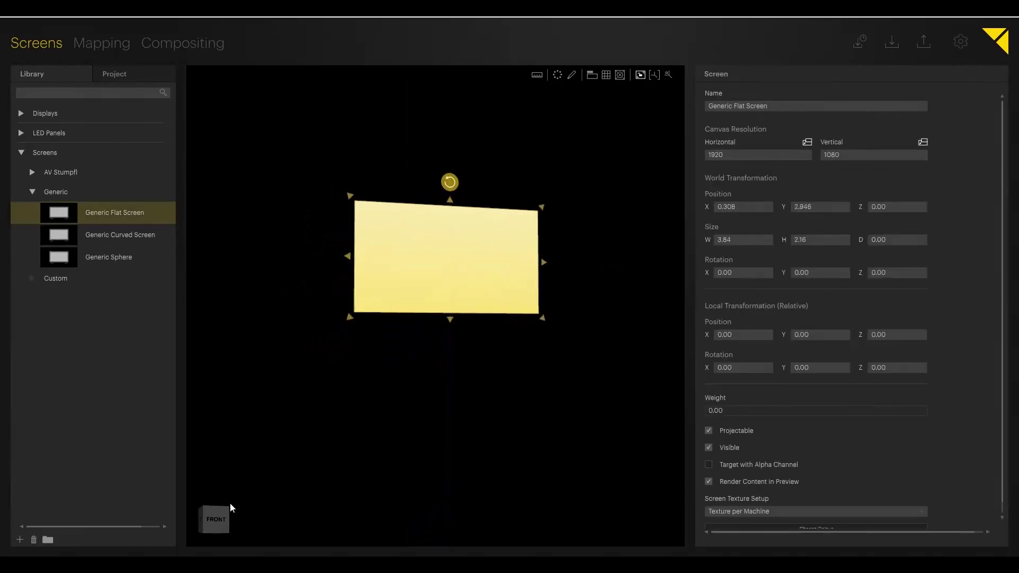
{"action": "mouse_move", "coordinate": [223, 523]}
{"action": "left_mouse_down"}
{"action": "mouse_move", "coordinate": [241, 538]}
{"action": "mouse_move", "coordinate": [239, 518]}
{"action": "mouse_move", "coordinate": [236, 532]}
{"action": "mouse_move", "coordinate": [207, 523]}
{"action": "mouse_move", "coordinate": [244, 518]}
{"action": "mouse_move", "coordinate": [213, 520]}
{"action": "left_mouse_up"}
{"action": "left_click_drag", "start_coordinate": [419, 272], "coordinate": [442, 261]}
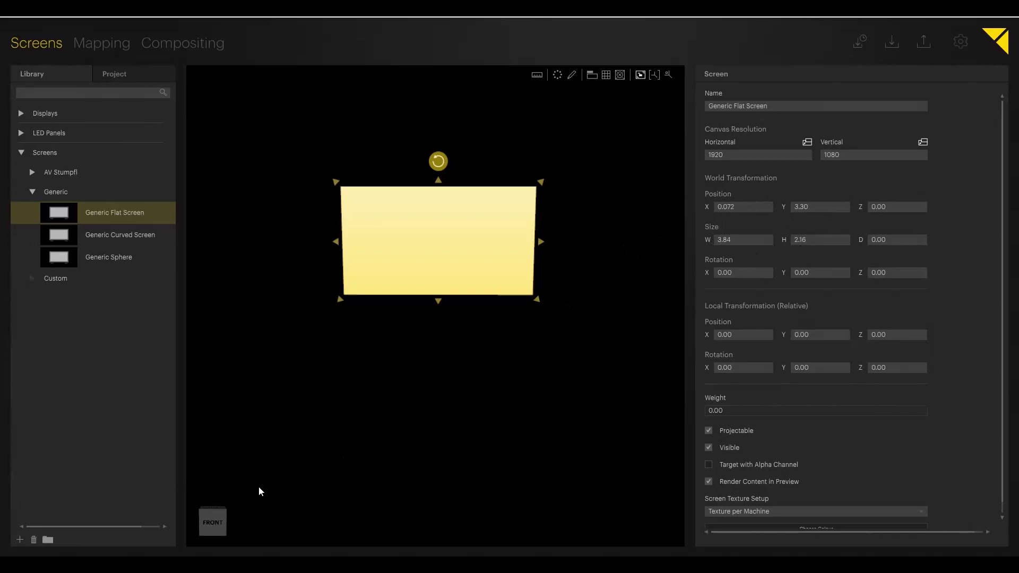
Switch to 3ds Max and draw a plane about 1.34 m long and 2.69 m wide in the Front viewport.
{"action": "left_click", "coordinate": [195, 523]}
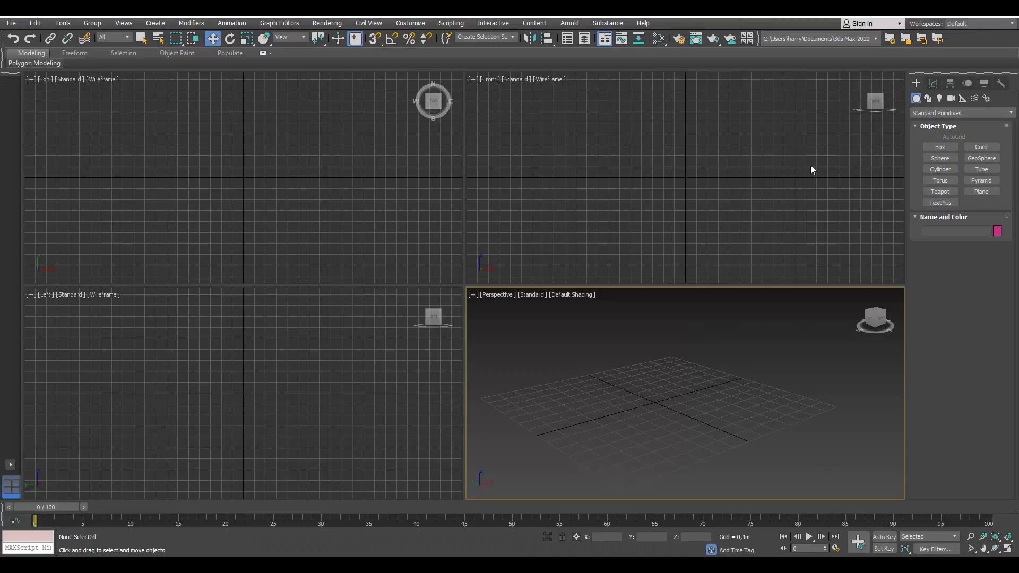
{"action": "left_click", "coordinate": [975, 193]}
{"action": "left_click_drag", "start_coordinate": [539, 110], "coordinate": [834, 256]}
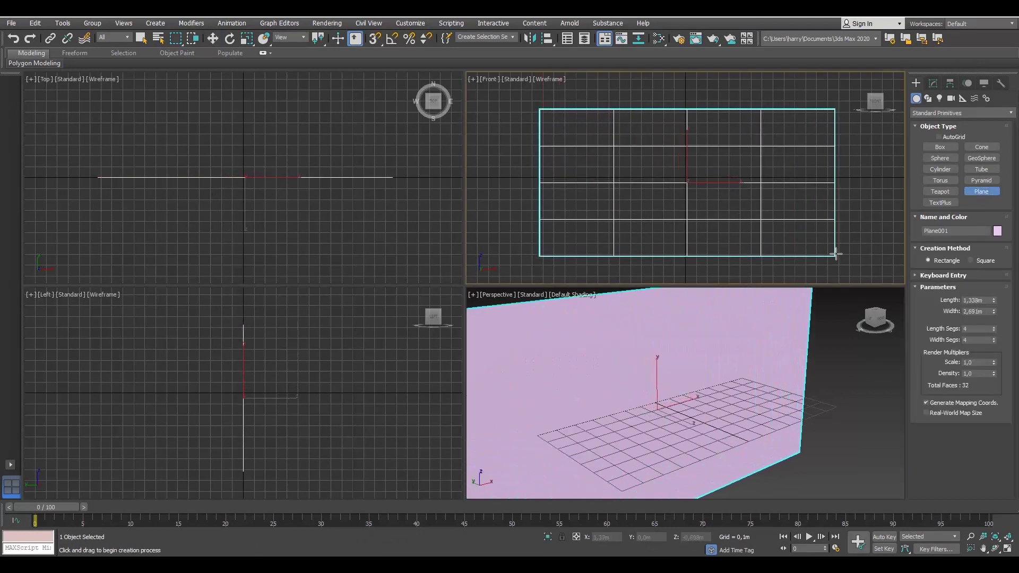
Reduce the plane's length segments and width segments to 1 each.
{"action": "left_click", "coordinate": [994, 330]}
{"action": "left_click", "coordinate": [994, 331]}
{"action": "left_click", "coordinate": [993, 331]}
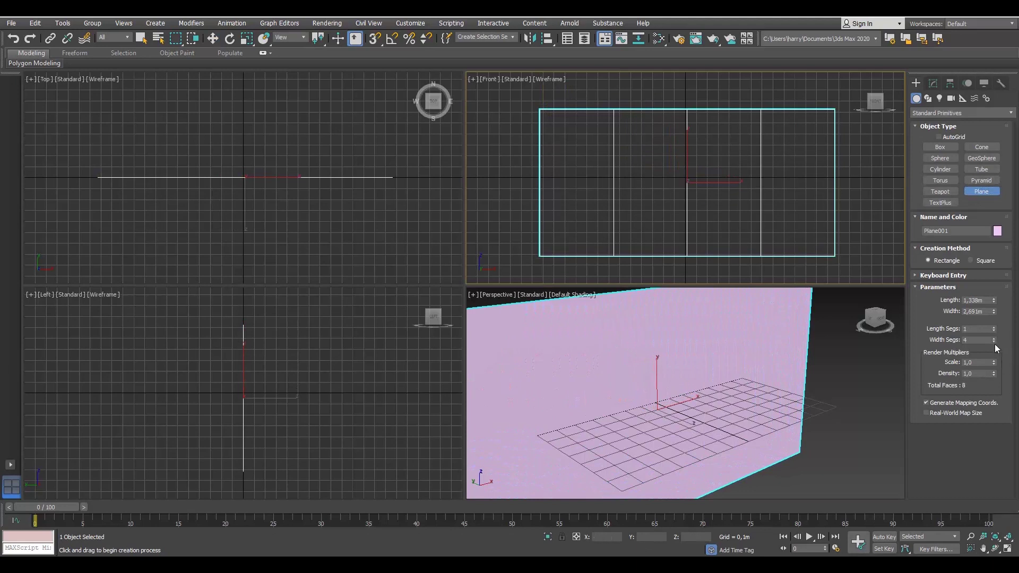
{"action": "left_click", "coordinate": [994, 342]}
{"action": "left_click", "coordinate": [993, 342]}
{"action": "left_click", "coordinate": [993, 342]}
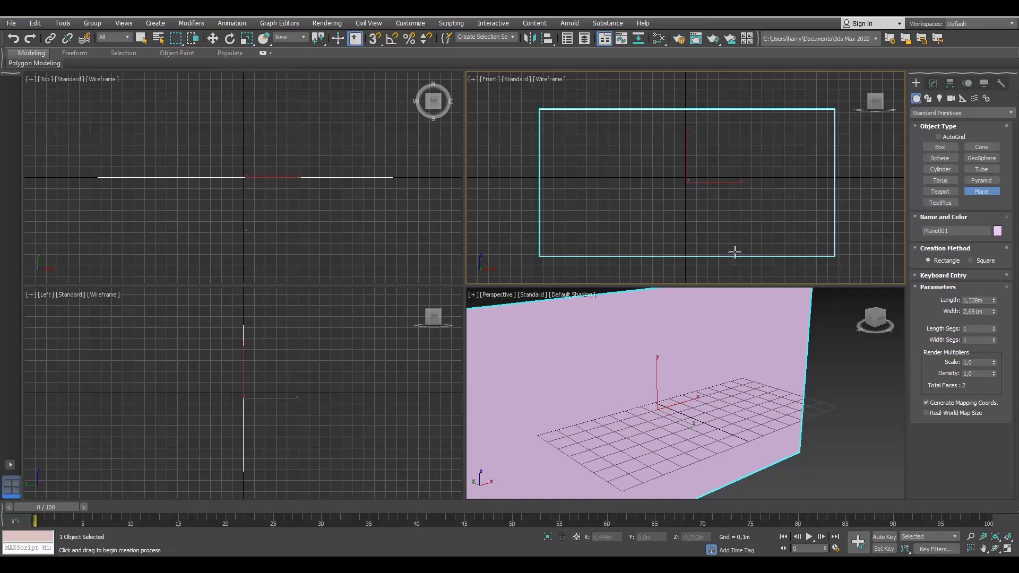
Set the system unit scale to meters so that 1 unit equals 1.0 meter, keeping the metric display units.
{"action": "left_click", "coordinate": [415, 24]}
{"action": "left_click", "coordinate": [443, 160]}
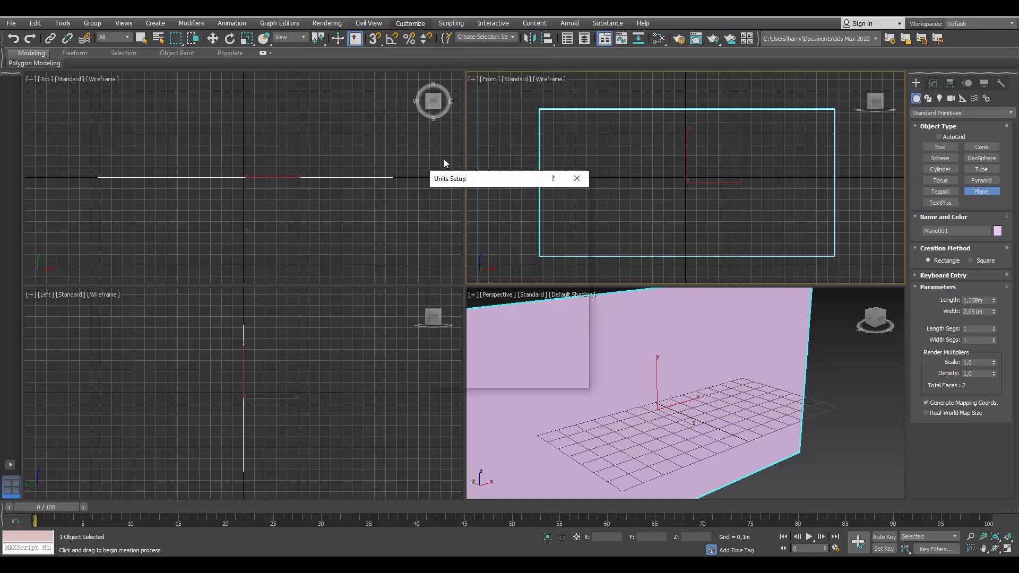
{"action": "left_click_drag", "start_coordinate": [501, 184], "coordinate": [579, 212]}
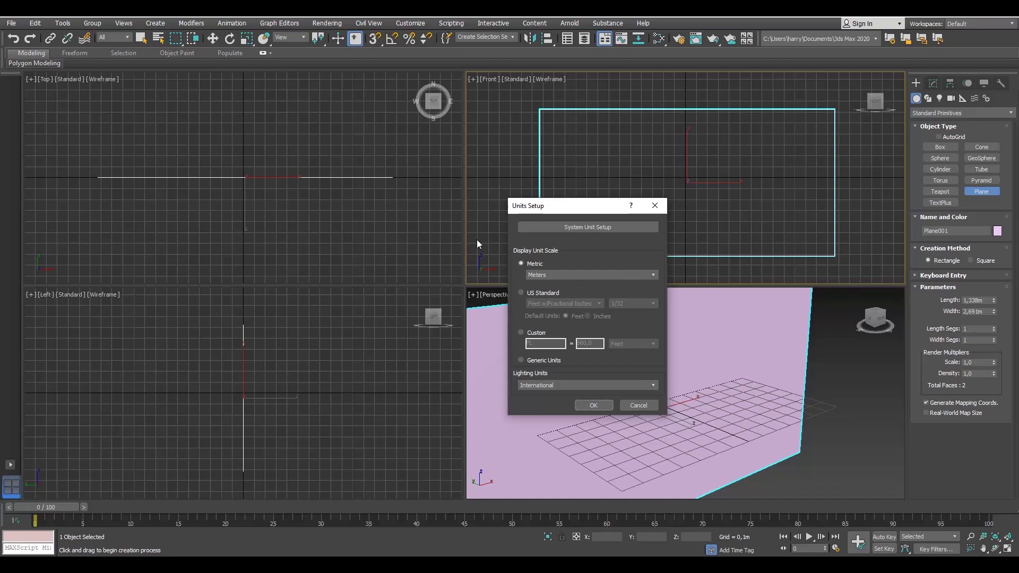
{"action": "left_click", "coordinate": [610, 227]}
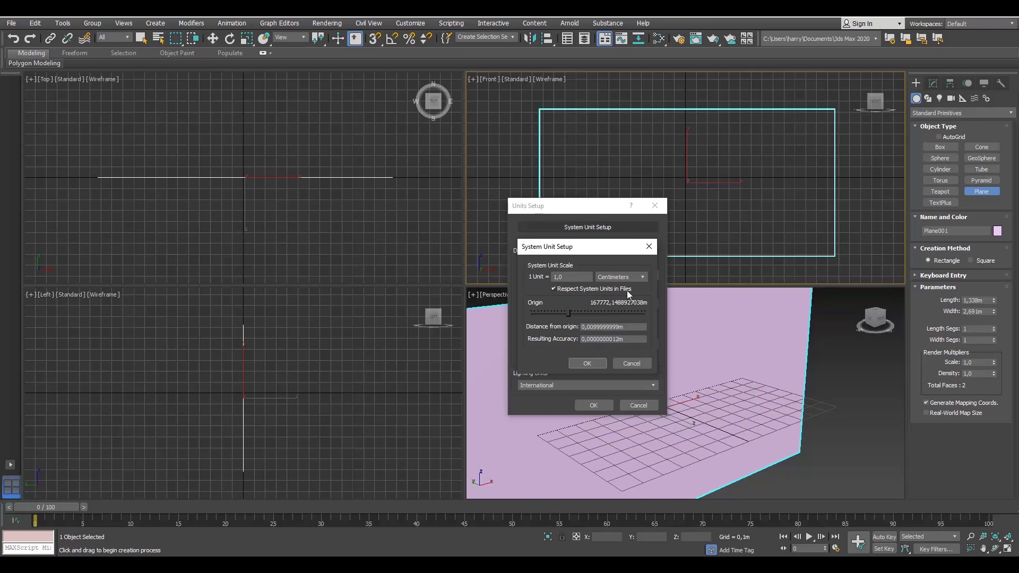
{"action": "left_click", "coordinate": [635, 276]}
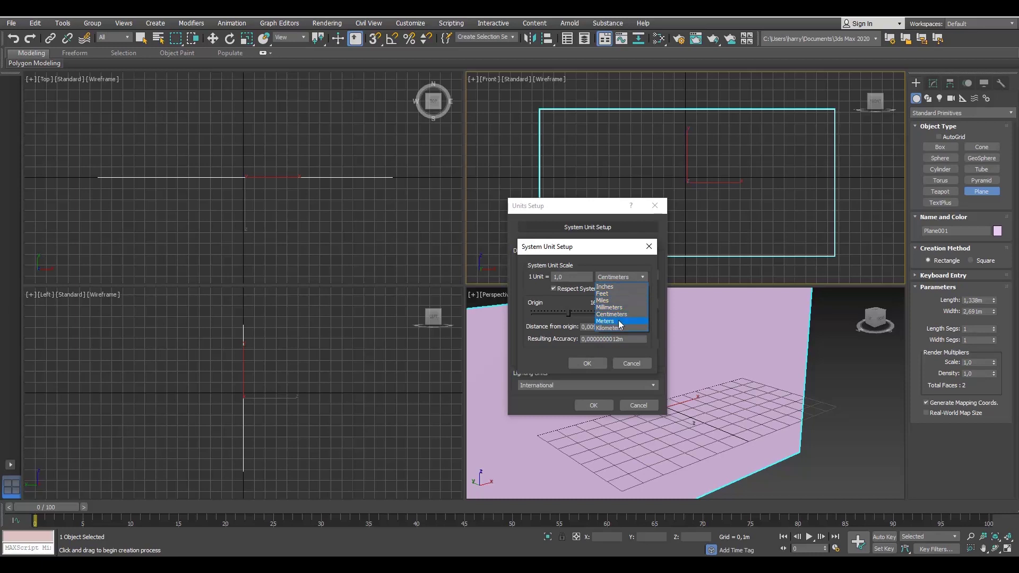
{"action": "left_click", "coordinate": [618, 321]}
{"action": "left_click", "coordinate": [587, 364]}
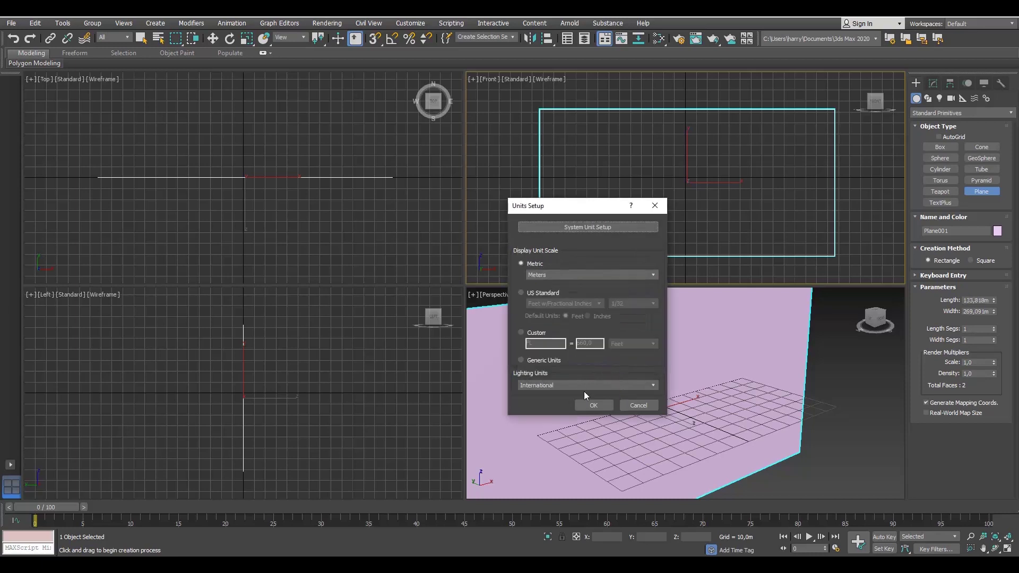
{"action": "left_click", "coordinate": [593, 404]}
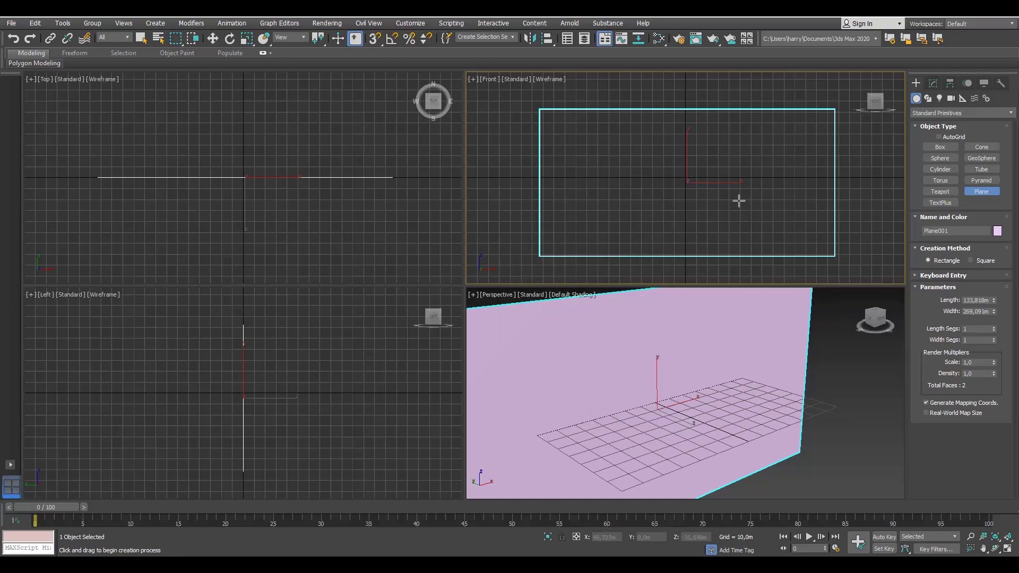
Delete the plane and draw a new one about 146 m long and 299 m wide in the Front viewport.
{"action": "key", "text": "Delete"}
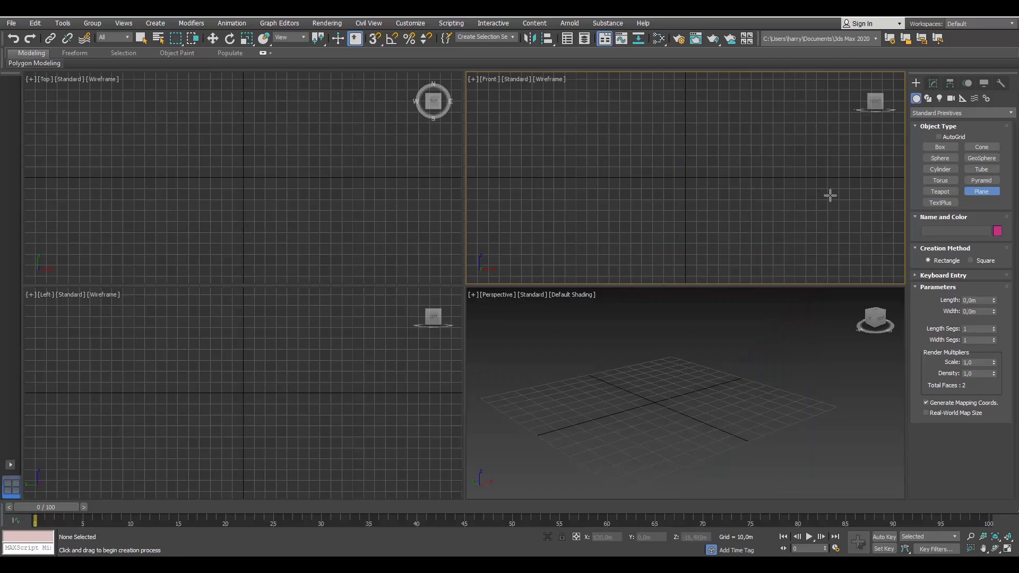
{"action": "left_click_drag", "start_coordinate": [519, 101], "coordinate": [848, 262]}
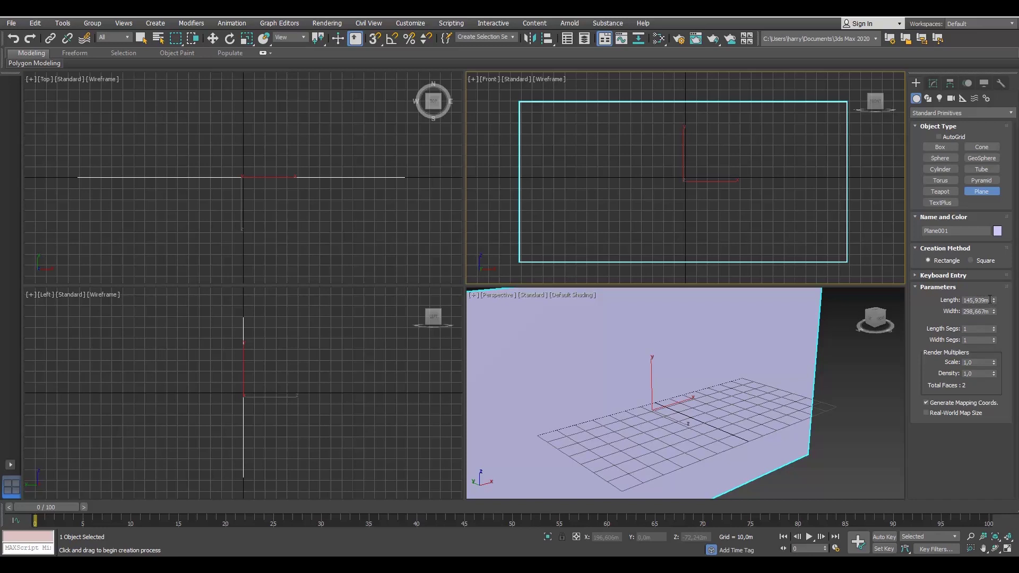
Set the new plane's length to 3,84 m and its width to 2,16 m.
{"action": "double_click", "coordinate": [986, 300]}
{"action": "type", "text": "3,84"}
{"action": "key", "text": "Return"}
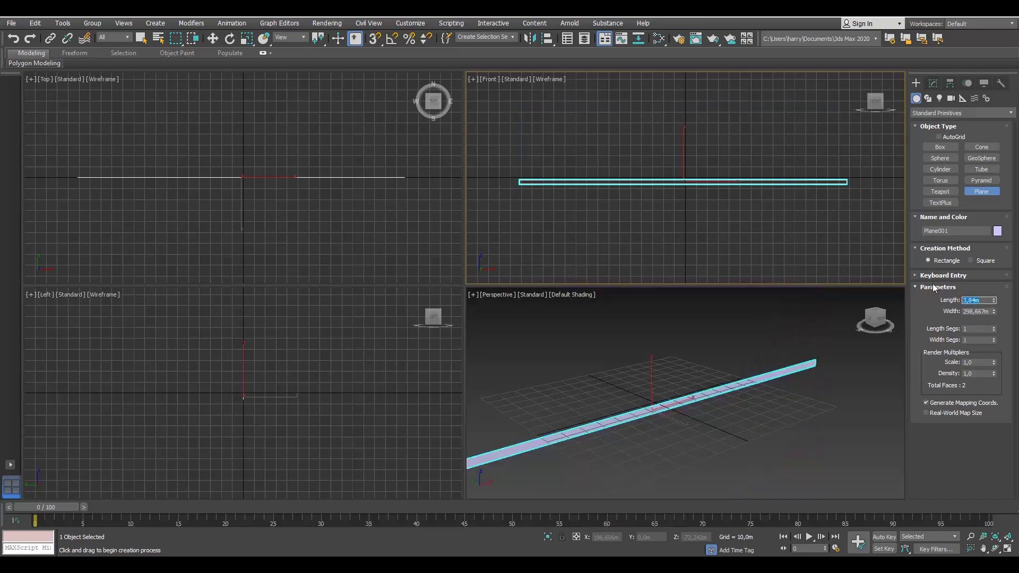
{"action": "left_click", "coordinate": [988, 312]}
{"action": "left_click_drag", "start_coordinate": [990, 312], "coordinate": [966, 310]}
{"action": "type", "text": "2,16"}
{"action": "key", "text": "Return"}
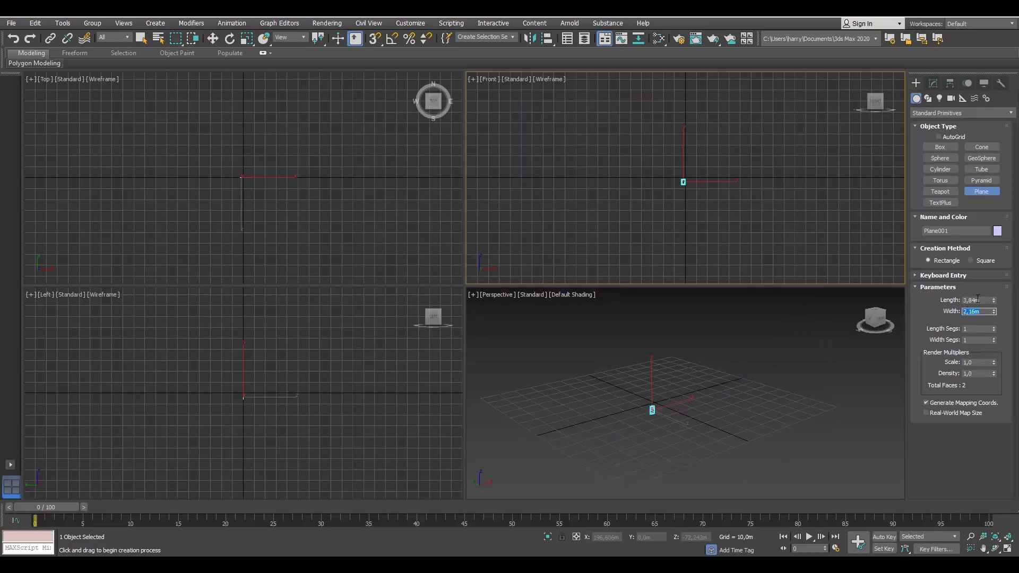
Set the plane's length to 2,16 m and its width to 3,84 m, and fit it in all viewports.
{"action": "key", "text": "shift+Tab"}
{"action": "type", "text": "2,16"}
{"action": "key", "text": "Return"}
{"action": "key", "text": "Tab"}
{"action": "type", "text": "3,"}
{"action": "left_click", "coordinate": [1007, 537]}
Move the plane freehand along the X axis in the Top viewport.
{"action": "middle_click_drag", "start_coordinate": [784, 223], "coordinate": [750, 179]}
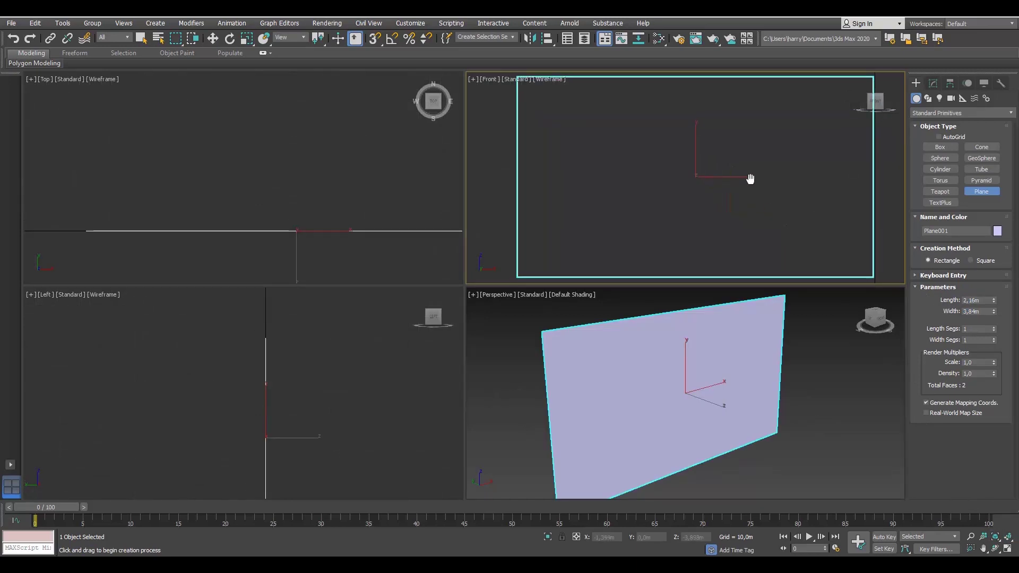
{"action": "scroll", "coordinate": [749, 179], "scroll_direction": "down", "scroll_amount": 3}
{"action": "scroll", "coordinate": [678, 374], "scroll_direction": "down", "scroll_amount": 5}
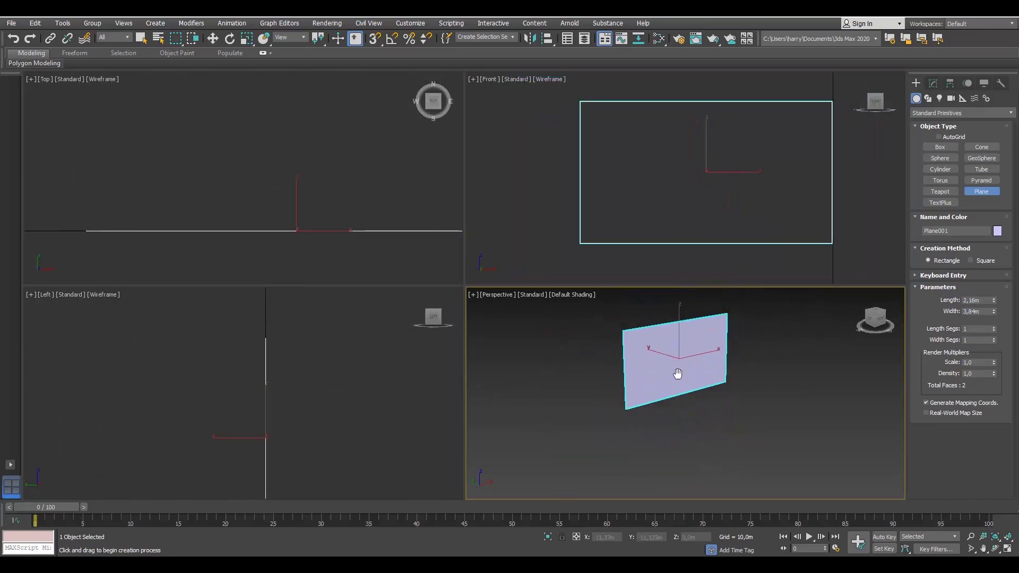
{"action": "scroll", "coordinate": [273, 170], "scroll_direction": "down", "scroll_amount": 6}
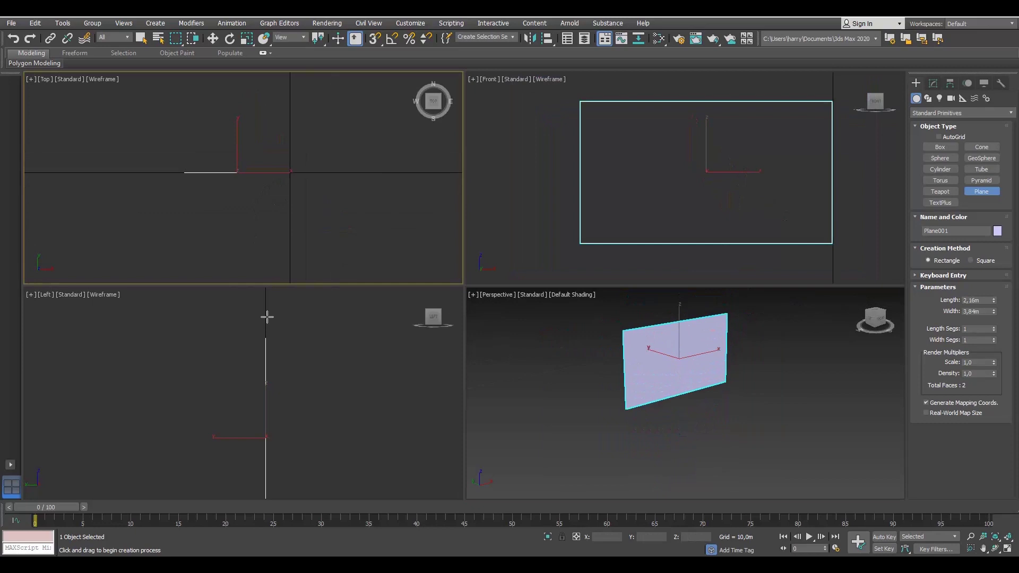
{"action": "middle_click_drag", "start_coordinate": [267, 357], "coordinate": [303, 377]}
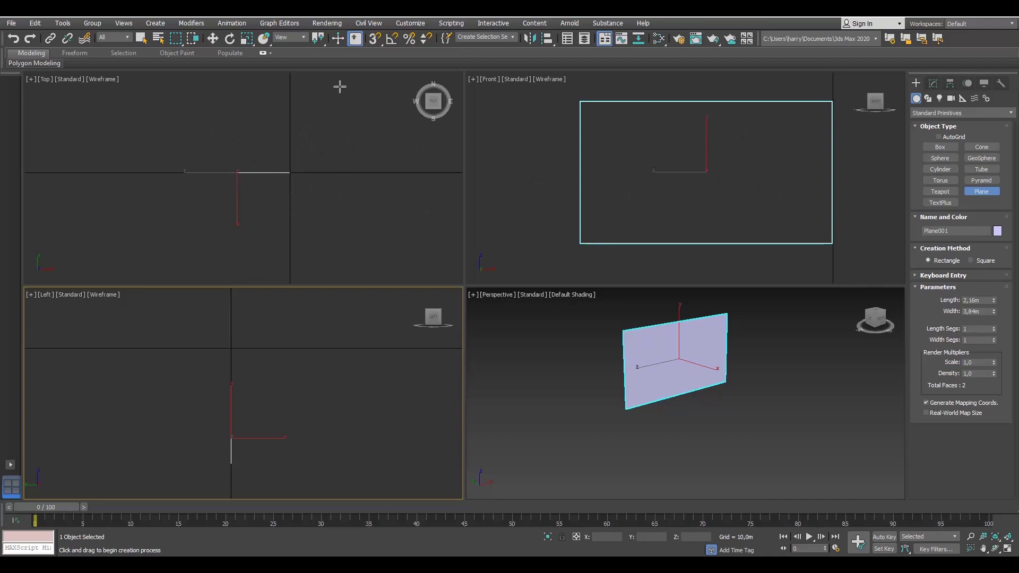
{"action": "left_click", "coordinate": [211, 38]}
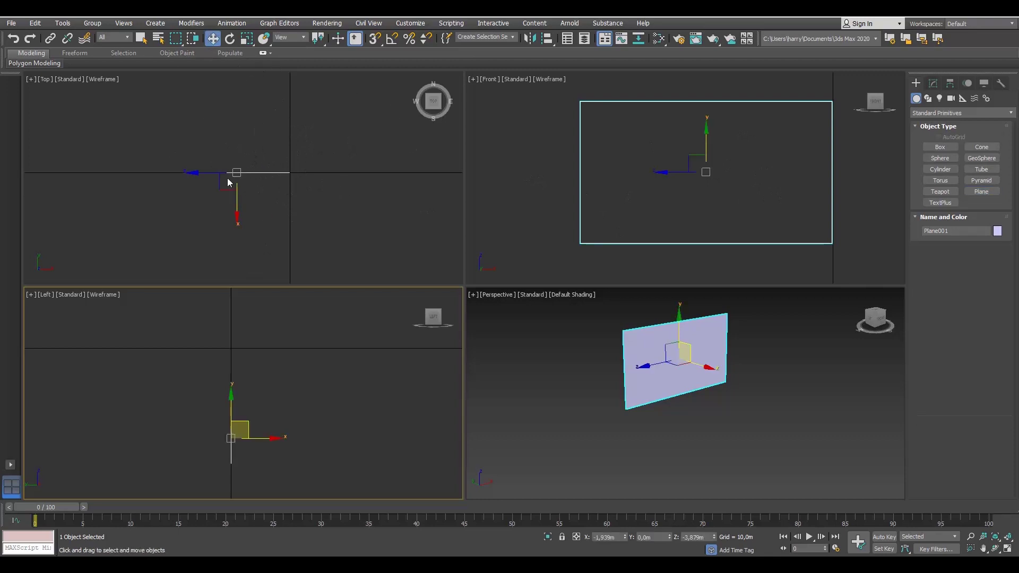
{"action": "left_click_drag", "start_coordinate": [228, 172], "coordinate": [207, 172]}
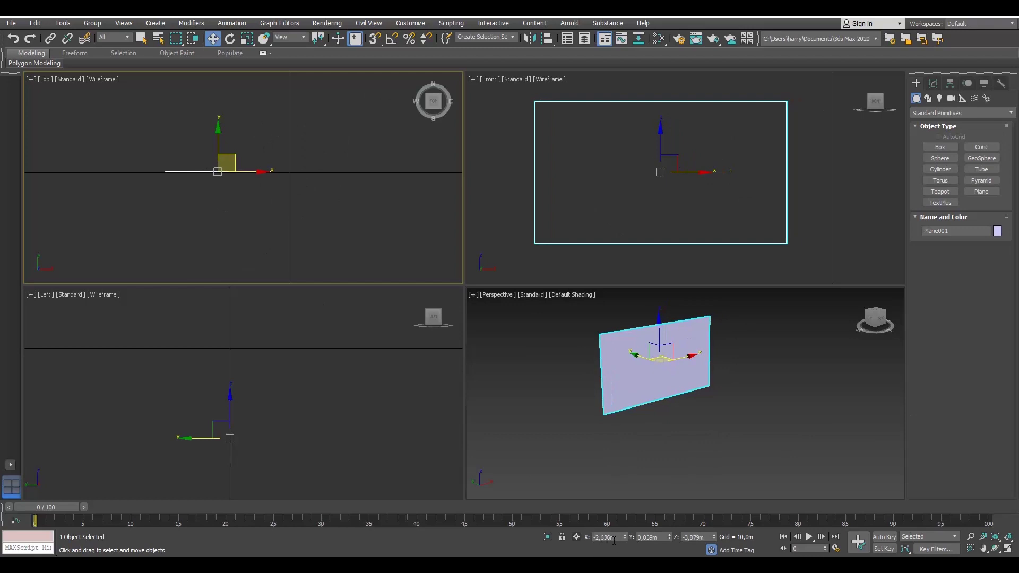
{"action": "left_click_drag", "start_coordinate": [248, 175], "coordinate": [182, 166]}
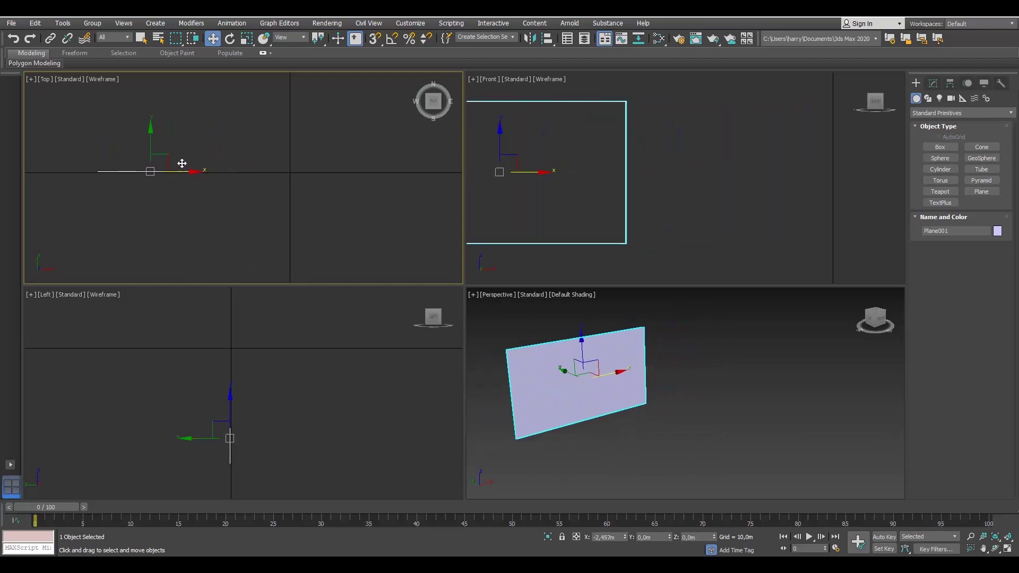
Center the plane at the world origin by resetting its X, Y and Z position to 0 m.
{"action": "right_click", "coordinate": [625, 538]}
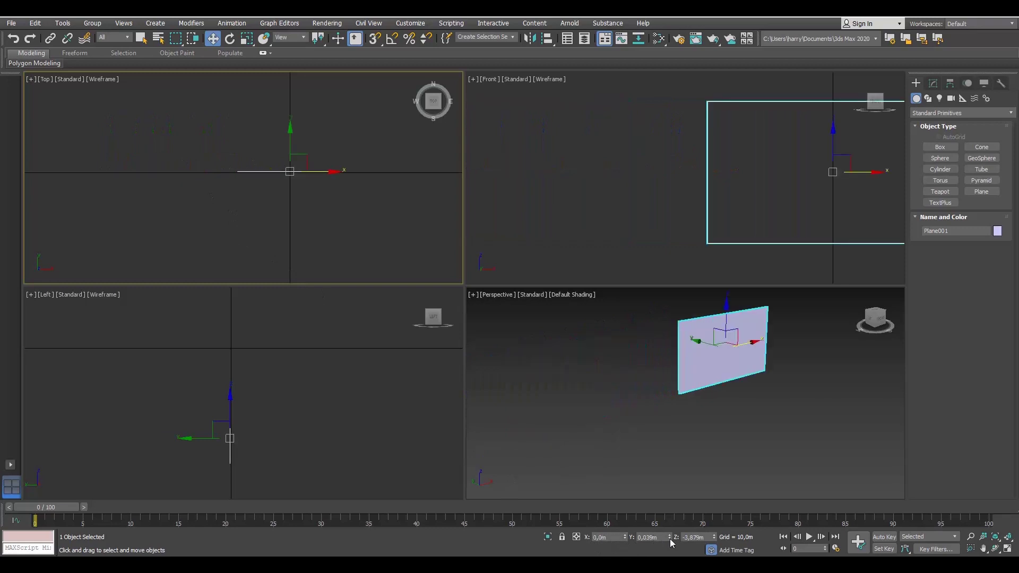
{"action": "right_click", "coordinate": [670, 537]}
{"action": "right_click", "coordinate": [714, 537]}
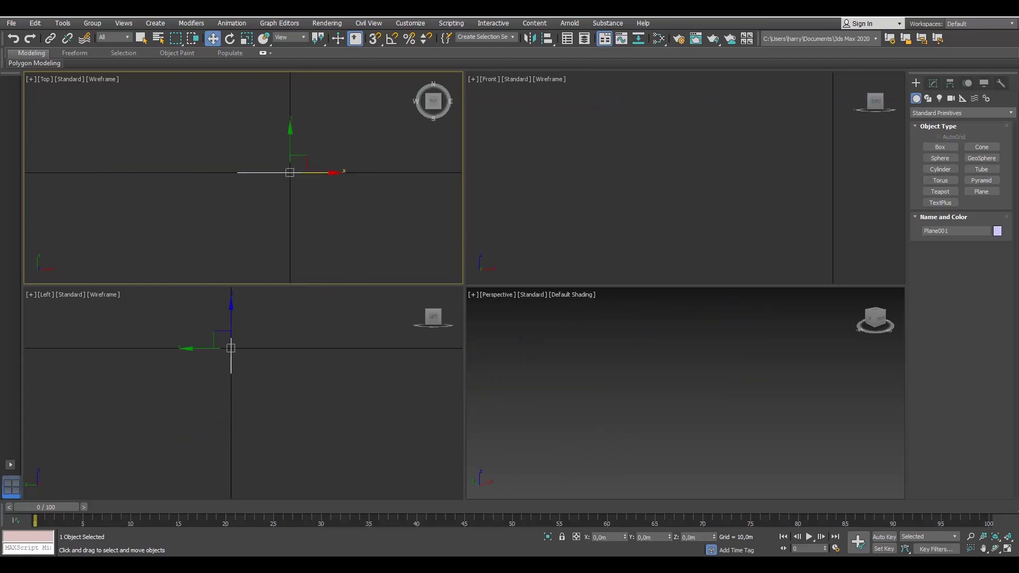
{"action": "left_click", "coordinate": [1008, 537]}
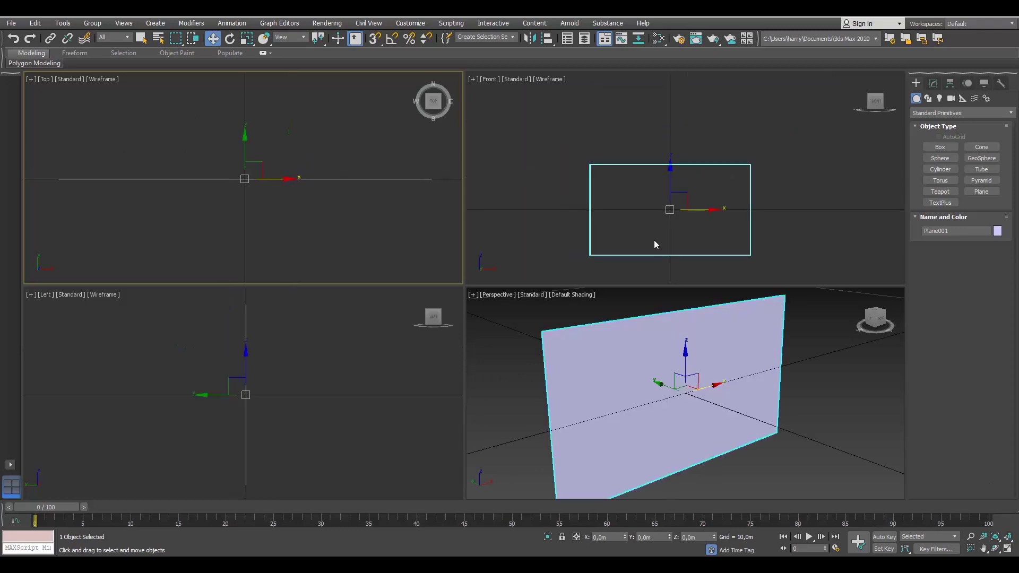
{"action": "middle_click_drag", "start_coordinate": [654, 237], "coordinate": [657, 198]}
{"action": "key", "text": "q"}
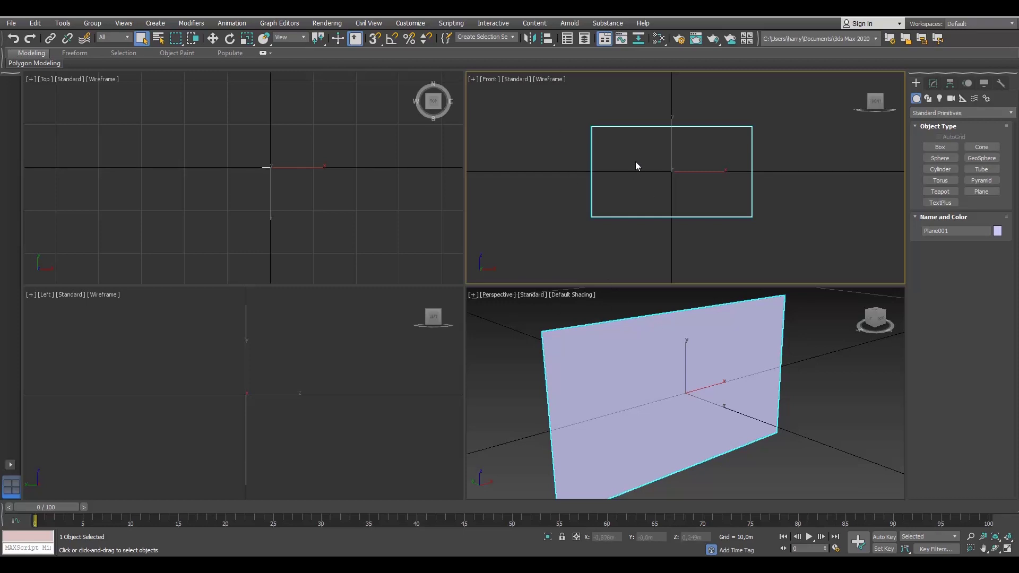
Export the scene to the Schulung folder as an Autodesk FBX file named Falt.
{"action": "left_click", "coordinate": [11, 24]}
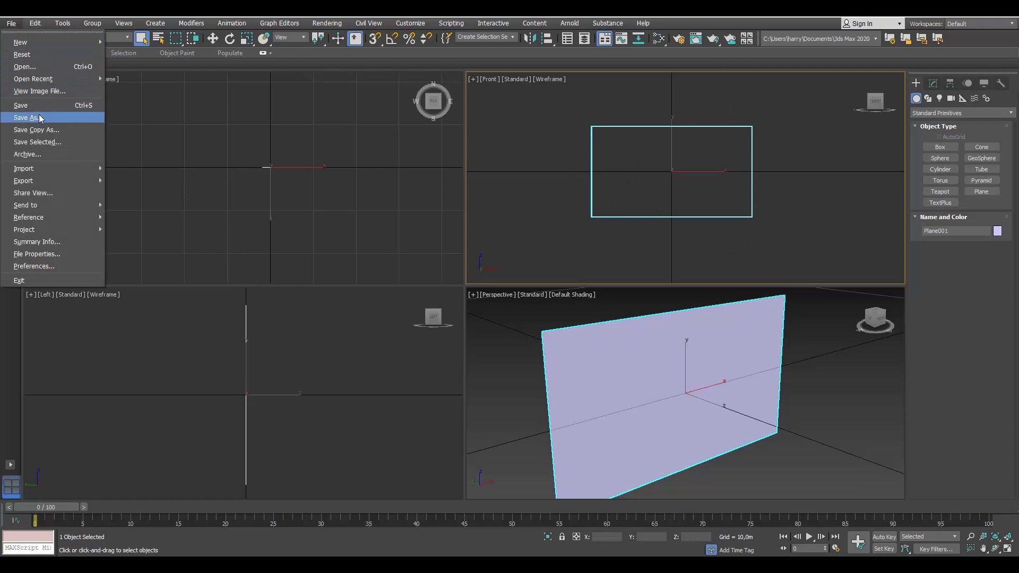
{"action": "mouse_move", "coordinate": [68, 180]}
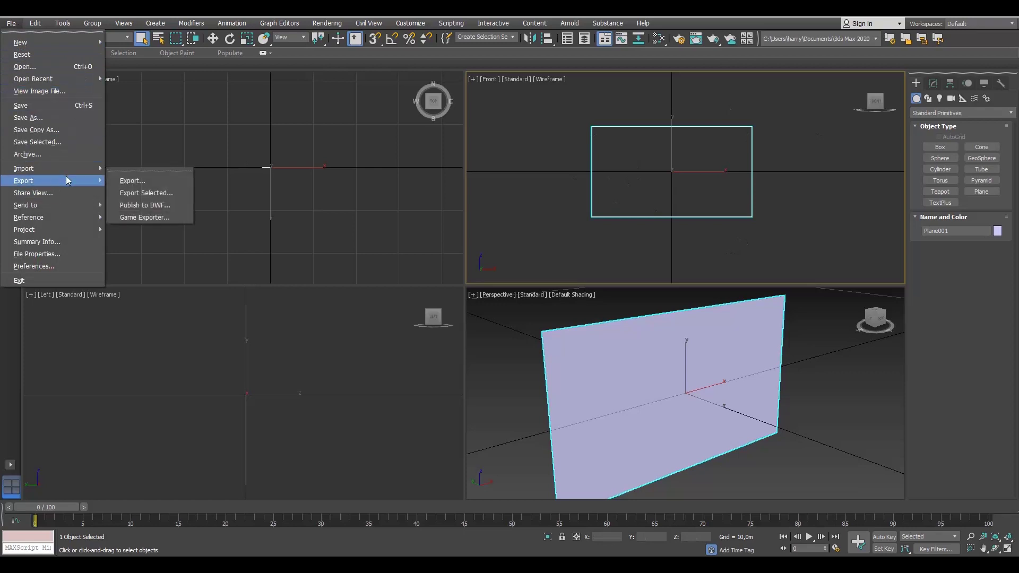
{"action": "left_click", "coordinate": [129, 181]}
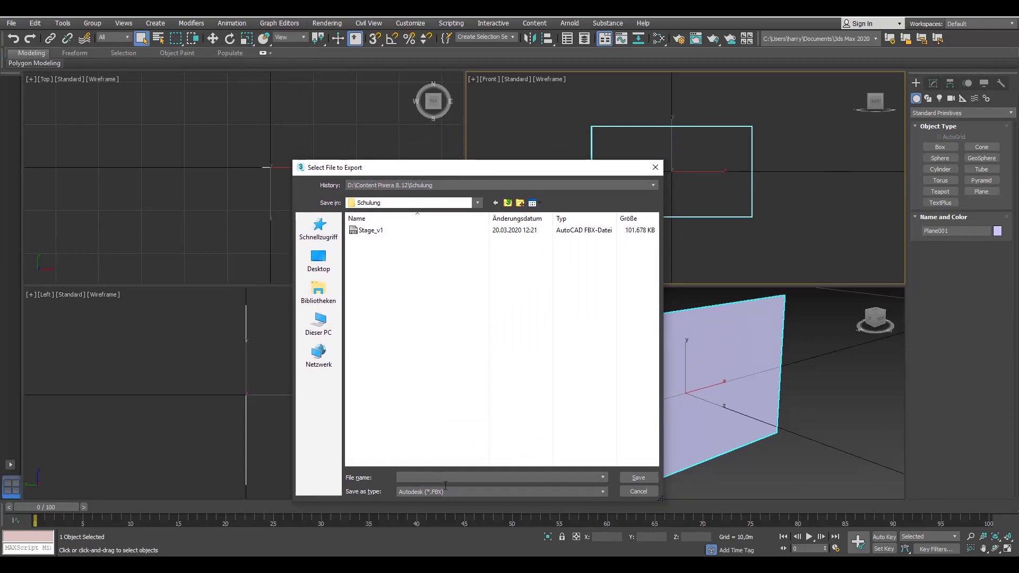
{"action": "left_click", "coordinate": [436, 479]}
{"action": "type", "text": "Falt"}
{"action": "left_click", "coordinate": [622, 476]}
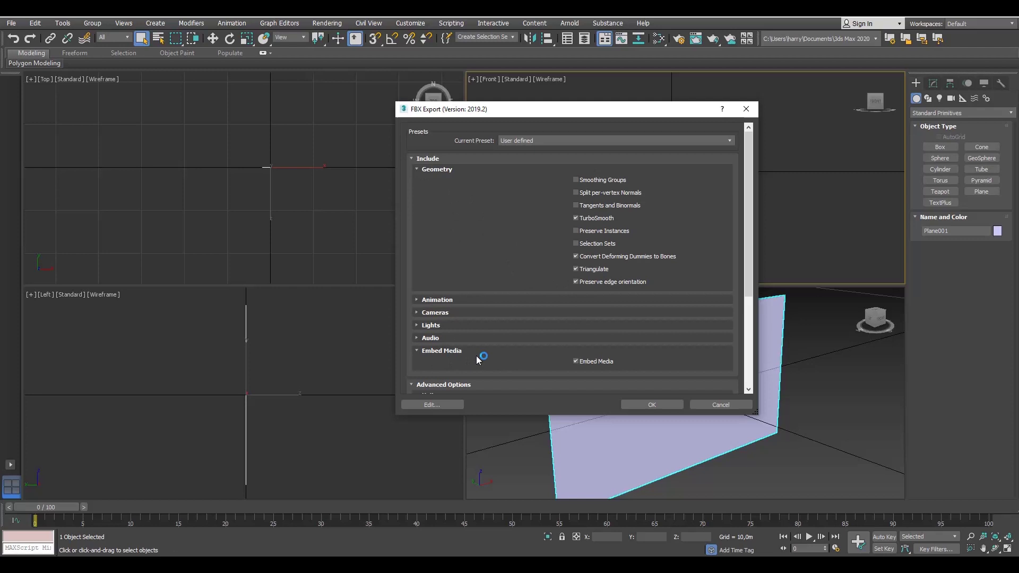
Complete the FBX export with Embed Media and the automatic unit scale factor enabled.
{"action": "left_click_drag", "start_coordinate": [527, 116], "coordinate": [303, 70]}
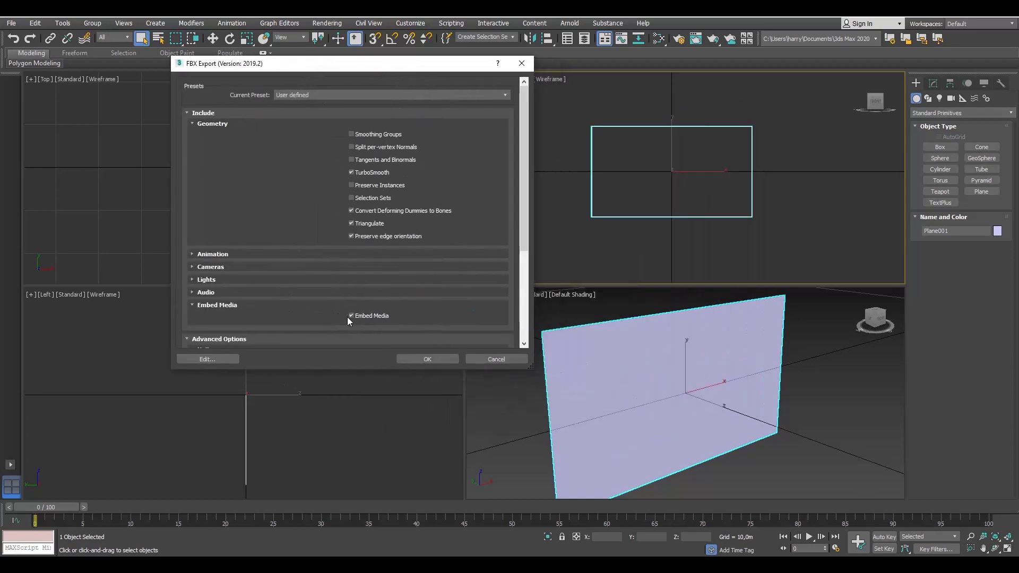
{"action": "left_click_drag", "start_coordinate": [523, 207], "coordinate": [530, 292]}
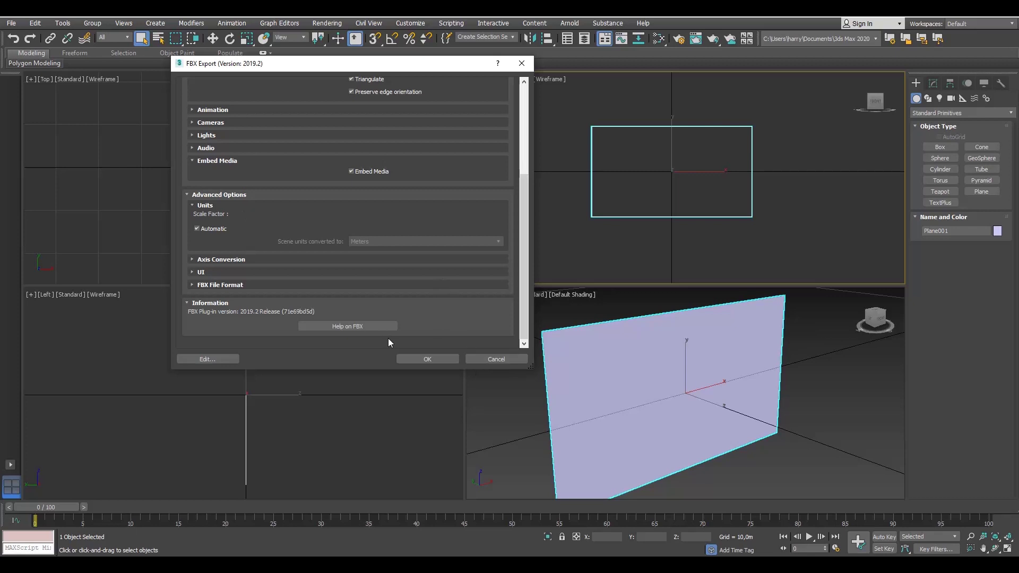
{"action": "left_click", "coordinate": [430, 359]}
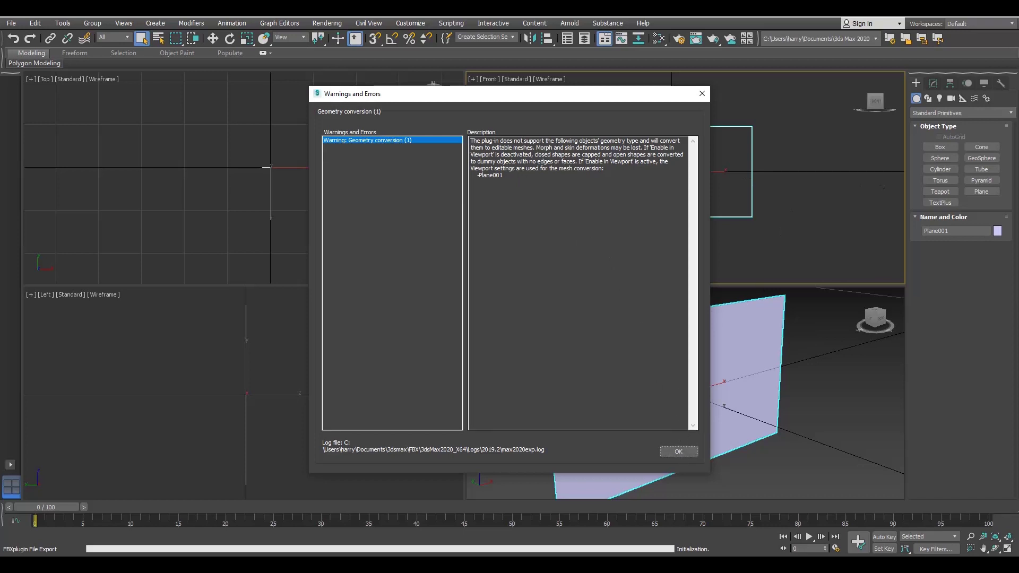
{"action": "left_click", "coordinate": [678, 453]}
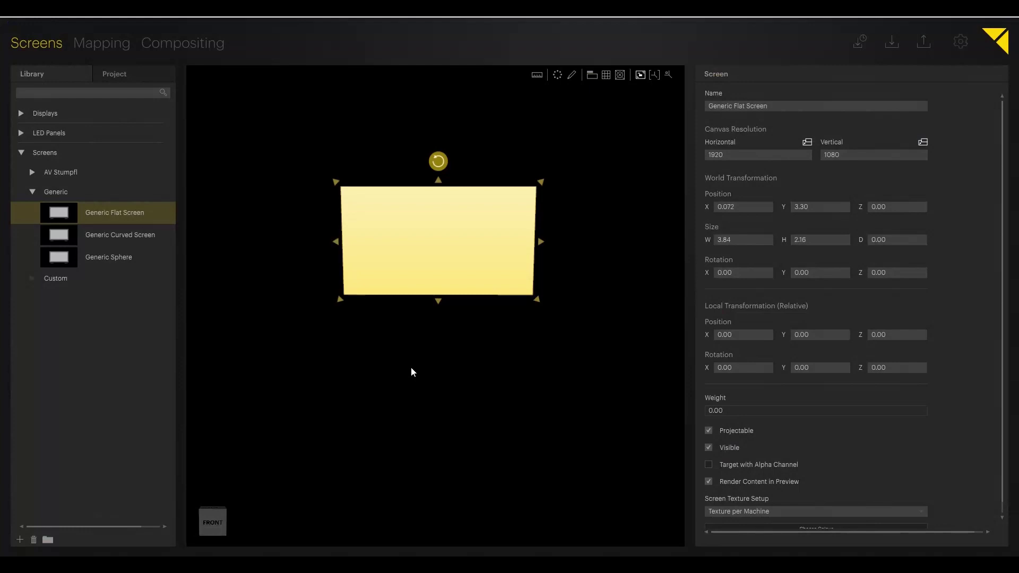
Switch to Pixera and import the Flat1 FBX model from the Schulung folder into the Custom screens library.
{"action": "left_click", "coordinate": [59, 286]}
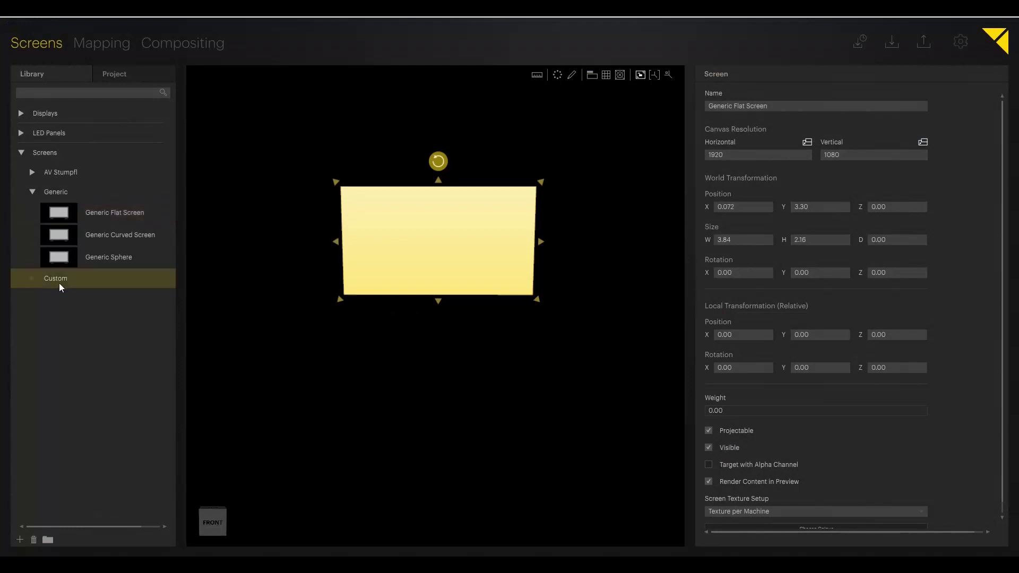
{"action": "left_click", "coordinate": [20, 539]}
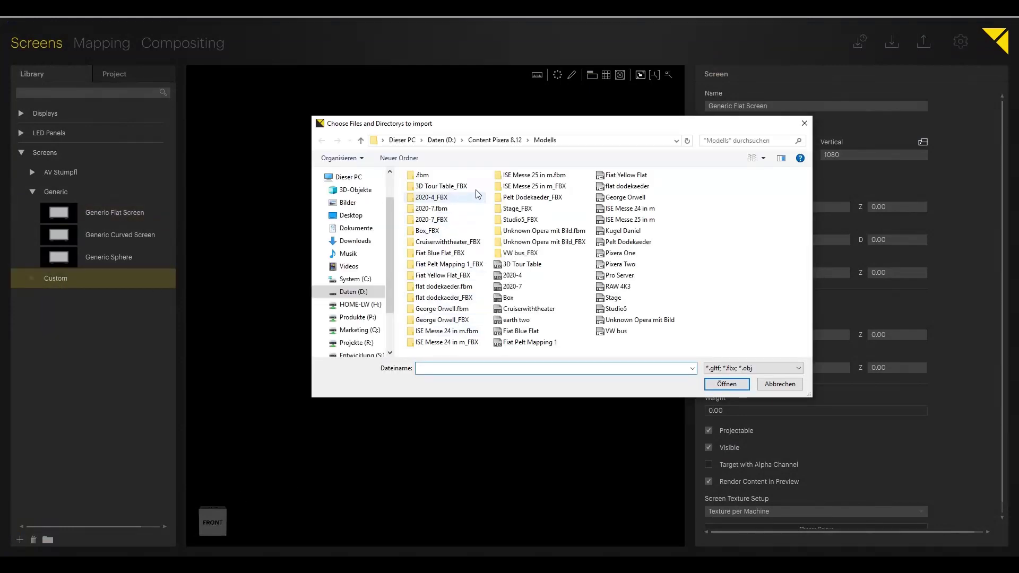
{"action": "left_click", "coordinate": [483, 141]}
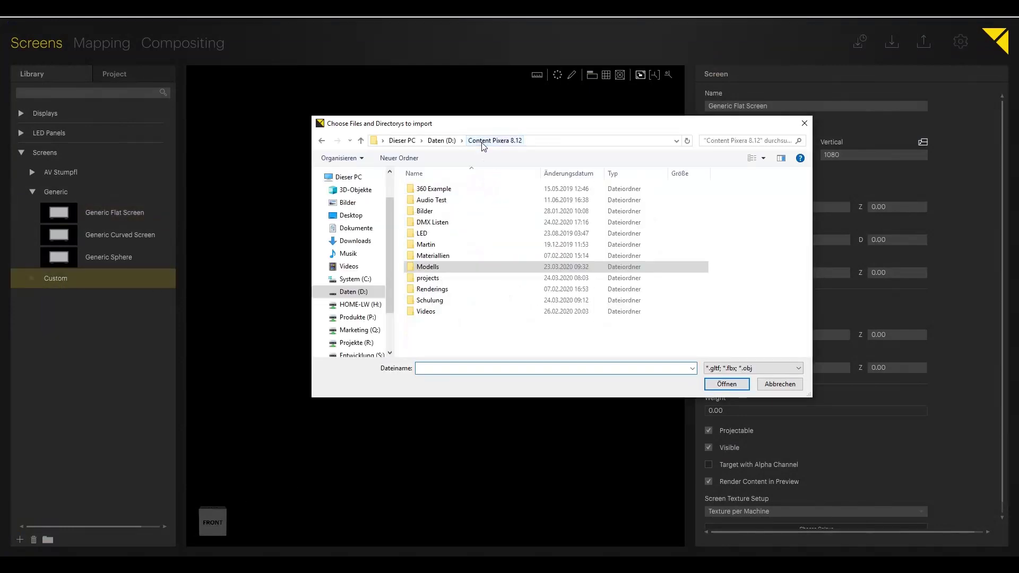
{"action": "double_click", "coordinate": [464, 299]}
{"action": "left_click", "coordinate": [436, 191]}
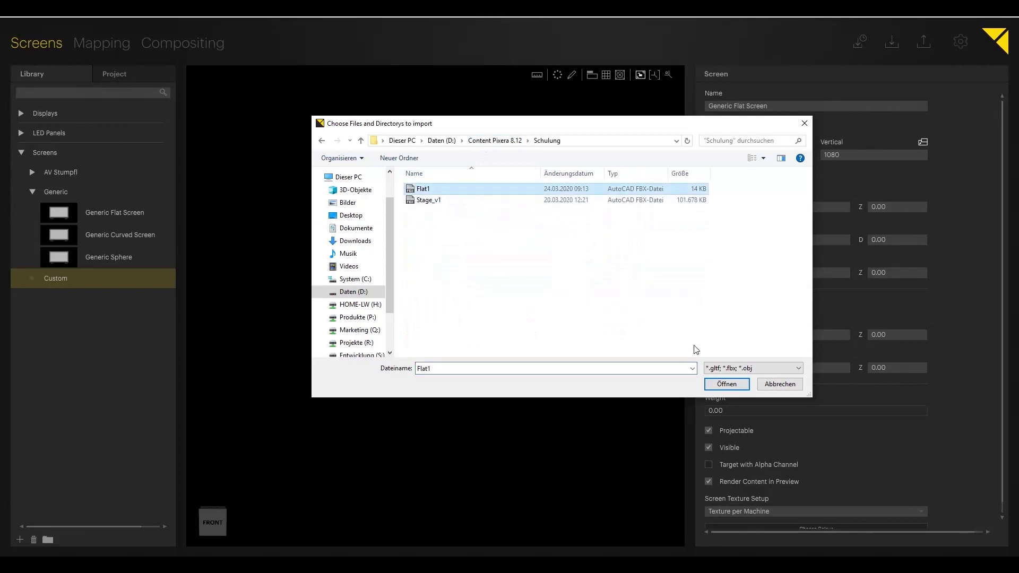
{"action": "left_click", "coordinate": [726, 384]}
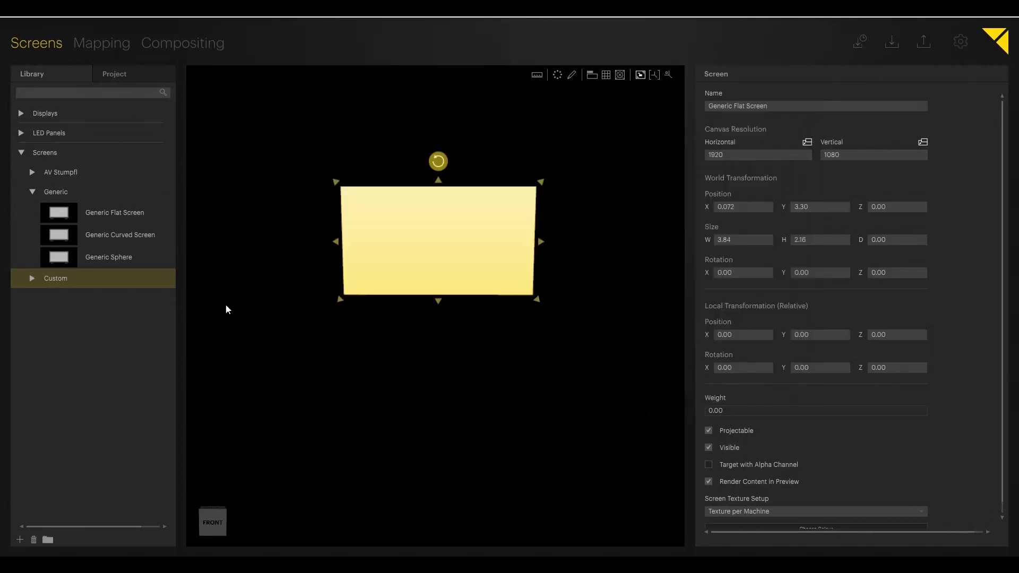
Add Flat1.FBX to the workspace and place it below the Generic Flat Screen at about X 0.024, Y -0.149.
{"action": "left_click", "coordinate": [32, 278]}
{"action": "left_click_drag", "start_coordinate": [53, 305], "coordinate": [450, 382]}
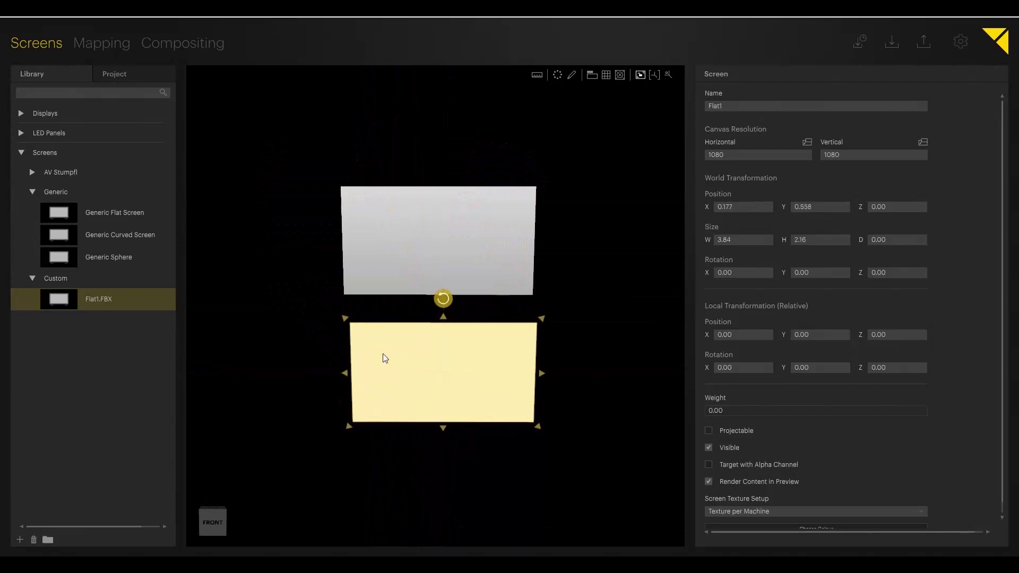
{"action": "left_click_drag", "start_coordinate": [384, 357], "coordinate": [391, 397]}
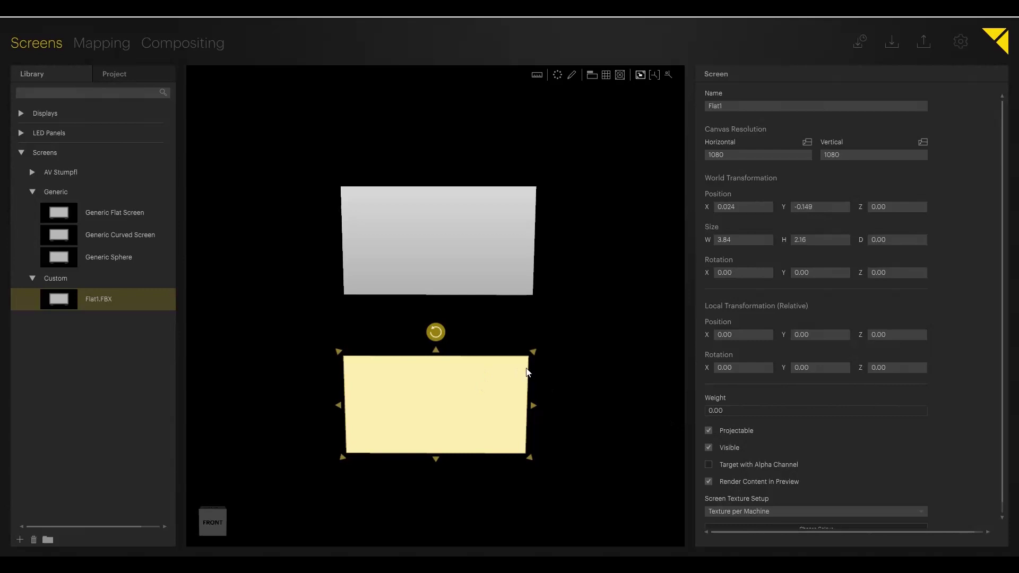
Place the pink_HD_hap.mov clip on both screens in Compositing and enlarge the timeline area.
{"action": "left_click", "coordinate": [177, 44]}
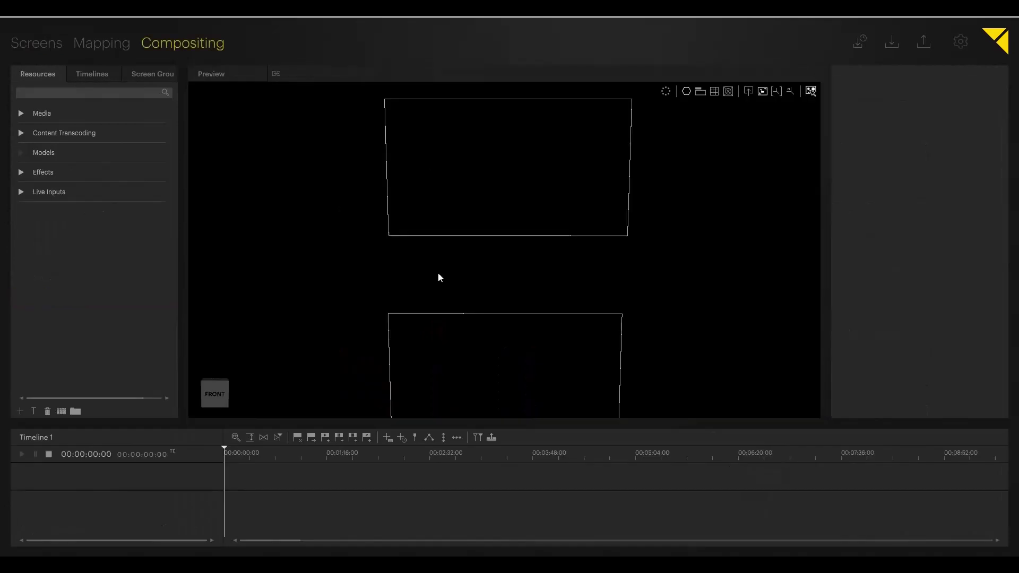
{"action": "left_click", "coordinate": [21, 113]}
{"action": "left_click", "coordinate": [53, 136]}
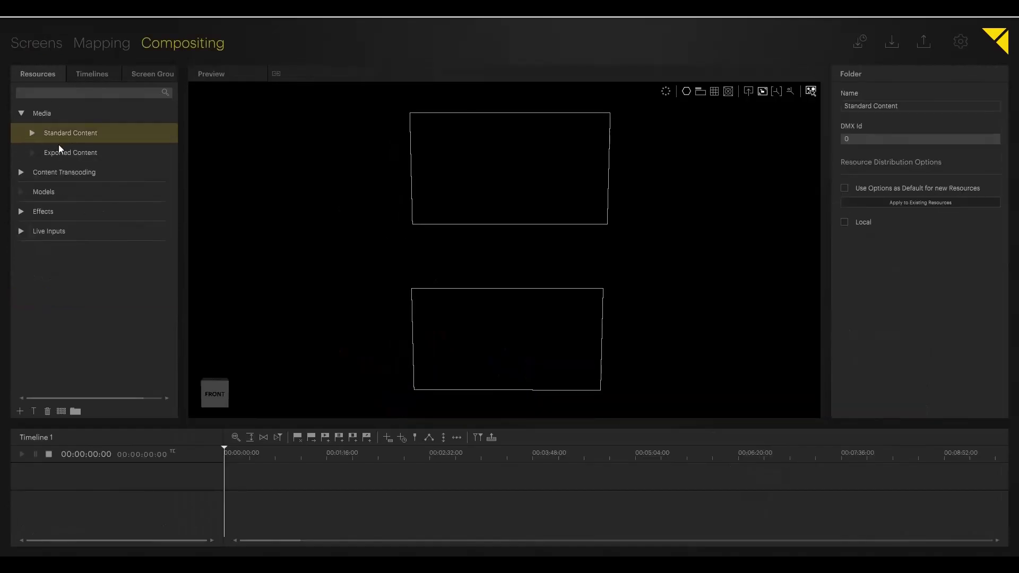
{"action": "left_click", "coordinate": [30, 134]}
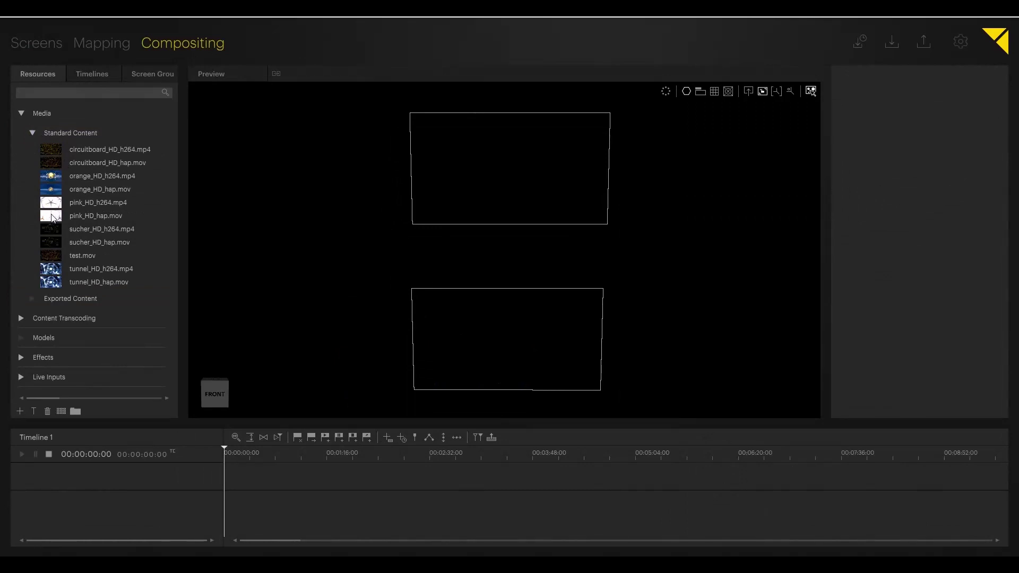
{"action": "left_click_drag", "start_coordinate": [53, 216], "coordinate": [477, 162]}
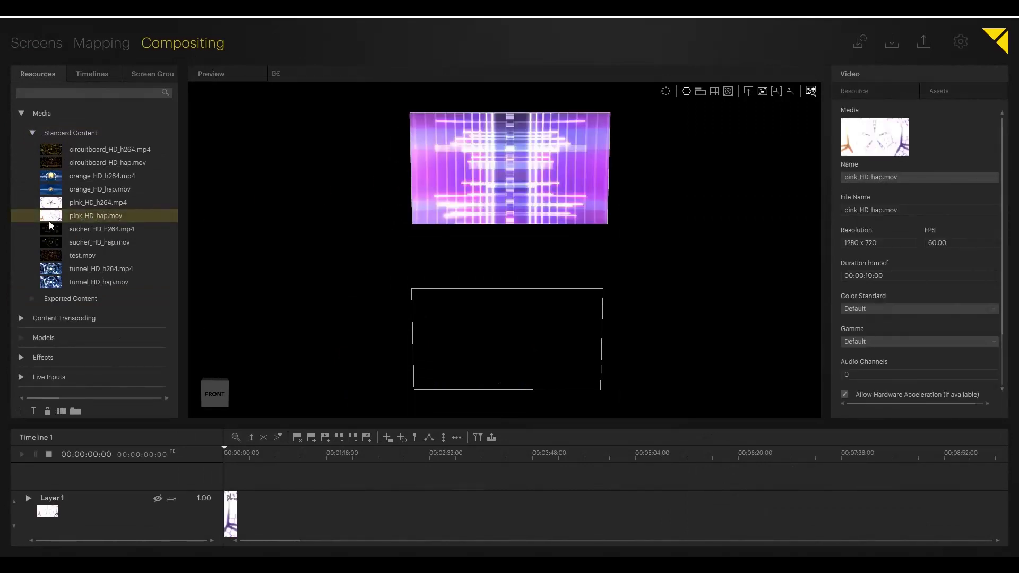
{"action": "left_click_drag", "start_coordinate": [51, 226], "coordinate": [507, 339]}
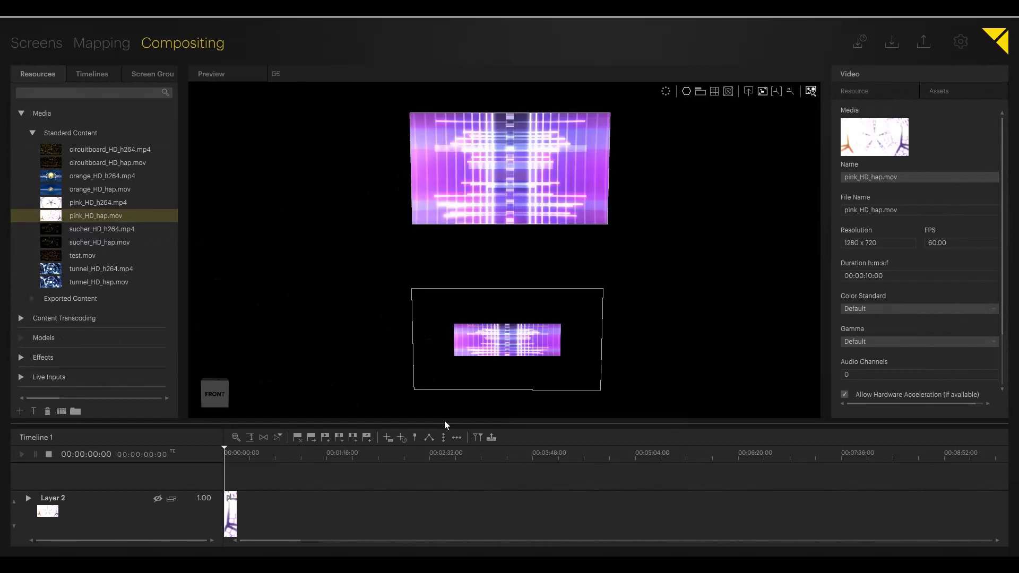
{"action": "left_click_drag", "start_coordinate": [445, 424], "coordinate": [450, 401]}
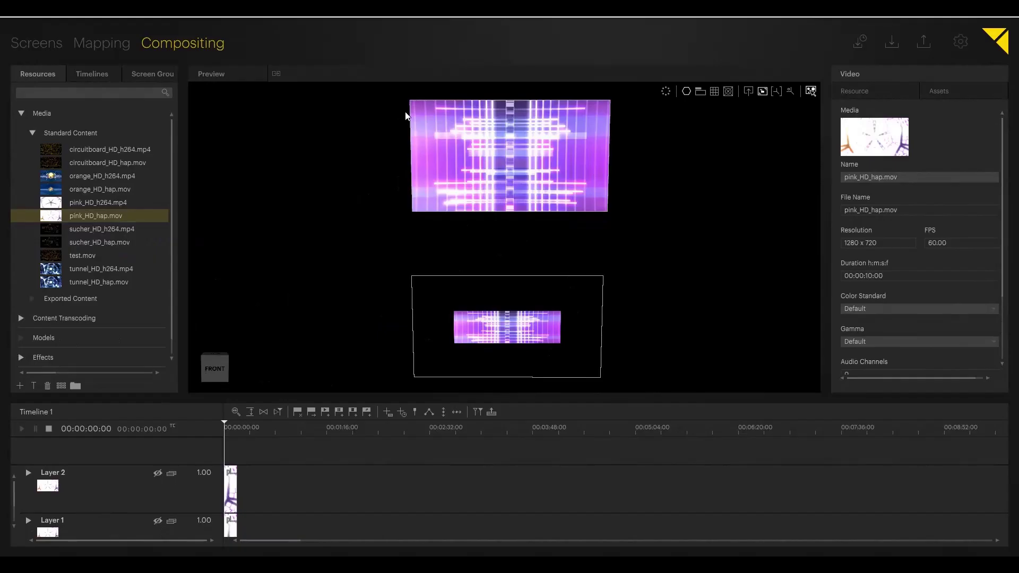
Delete Layer 2 and Layer 1 from Timeline 1.
{"action": "right_click", "coordinate": [59, 476]}
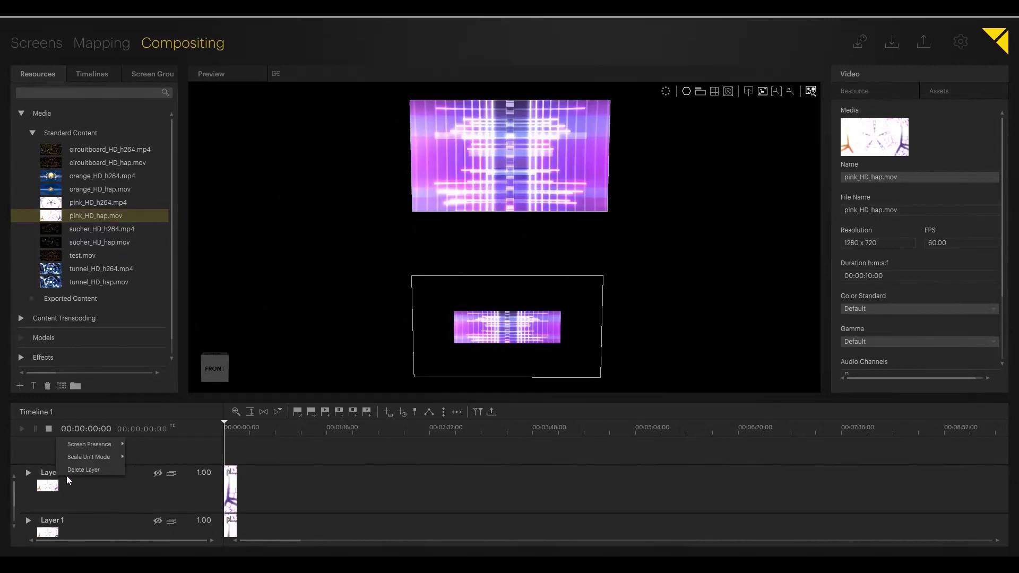
{"action": "left_click", "coordinate": [63, 470]}
{"action": "right_click", "coordinate": [46, 473]}
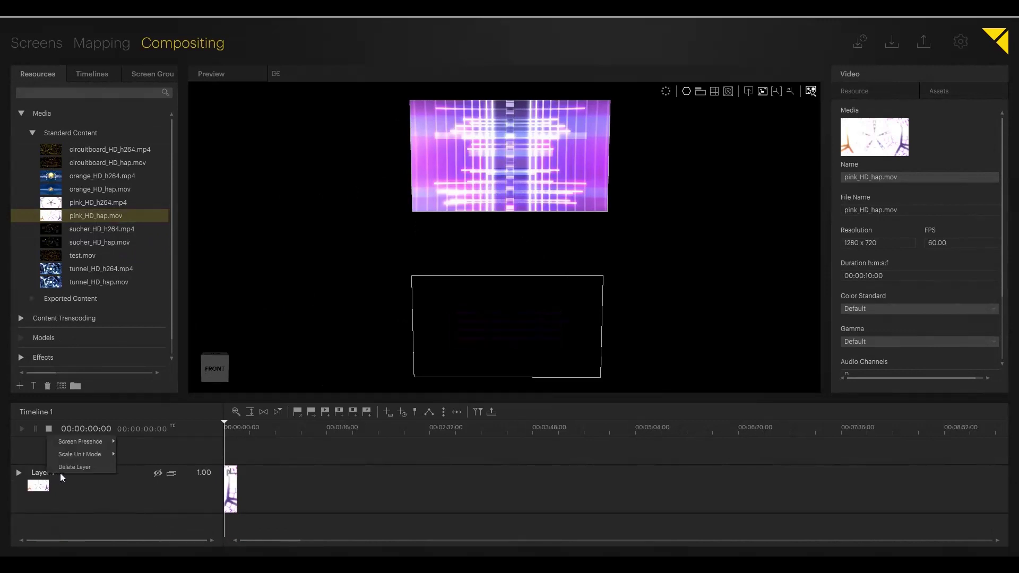
{"action": "left_click", "coordinate": [63, 468]}
Return to Screens and move the Generic Flat Screen to about X 0.038, Y 3.481 and Flat1 to about X 0.068, Y -0.126.
{"action": "left_click", "coordinate": [58, 42]}
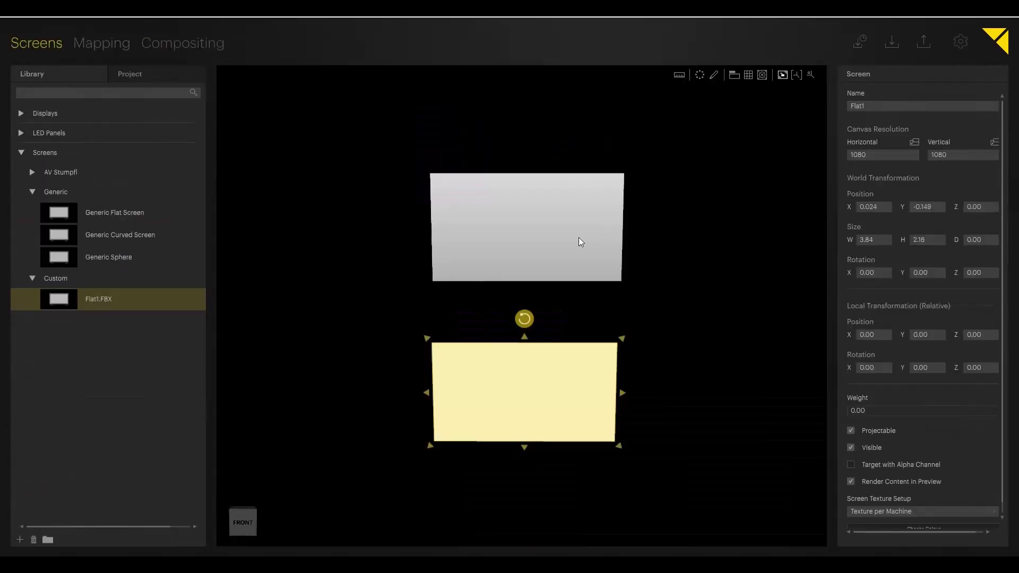
{"action": "left_click_drag", "start_coordinate": [580, 242], "coordinate": [542, 230]}
{"action": "left_click", "coordinate": [533, 373]}
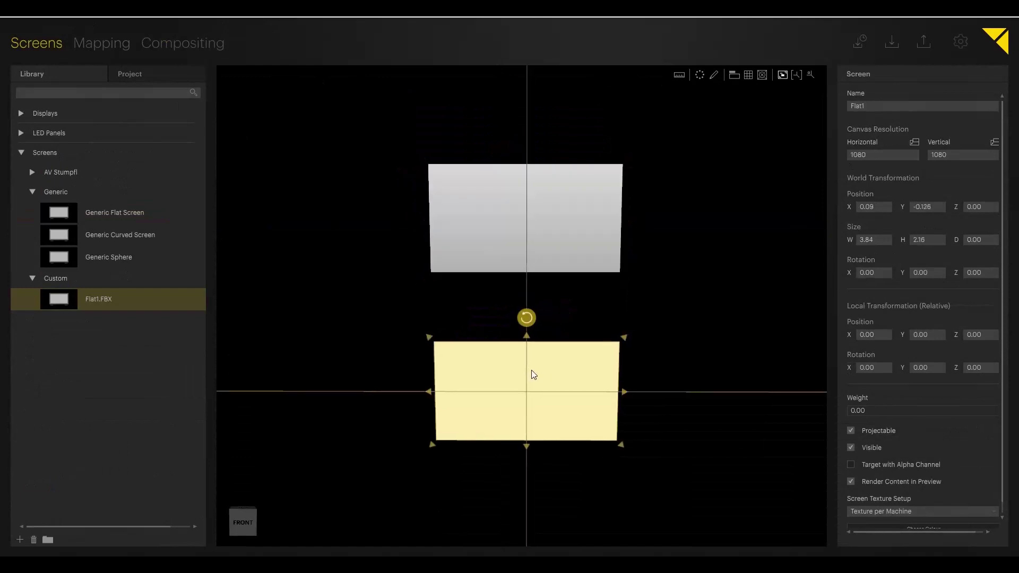
{"action": "left_click_drag", "start_coordinate": [534, 374], "coordinate": [532, 374]}
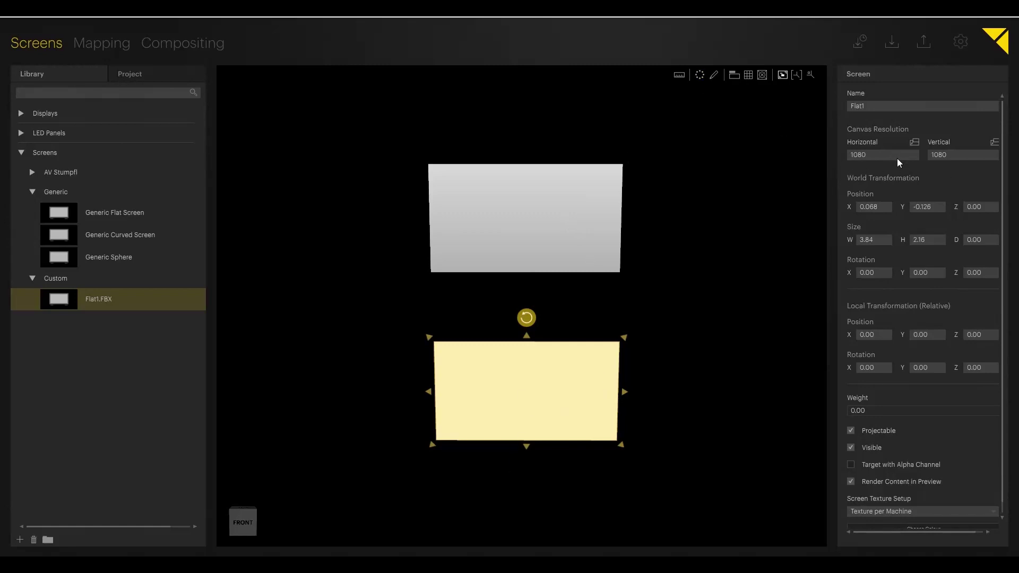
Compare the canvas resolutions of the two screens and set Flat1's horizontal resolution to 1920.
{"action": "left_click", "coordinate": [513, 194]}
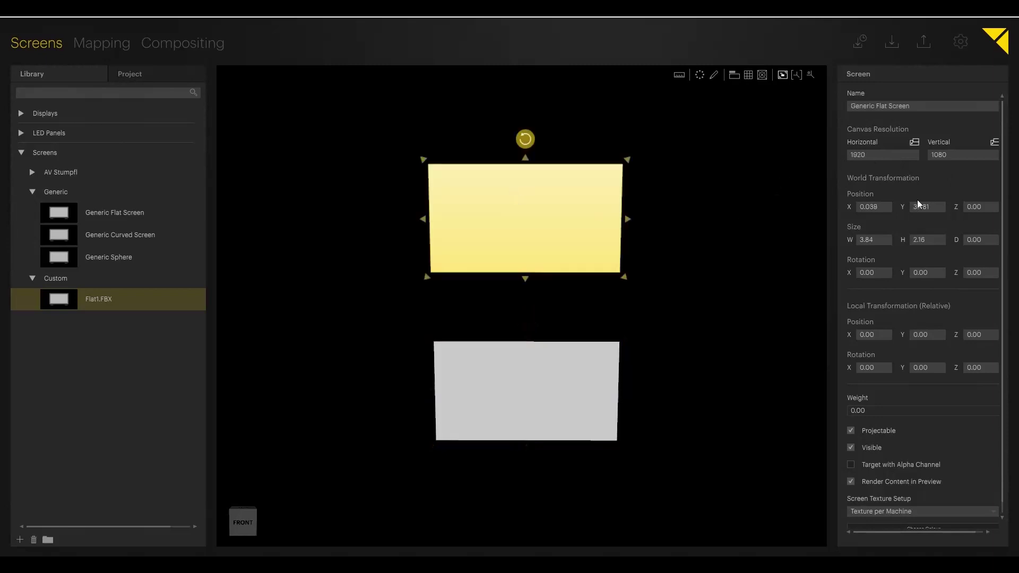
{"action": "left_click", "coordinate": [590, 410]}
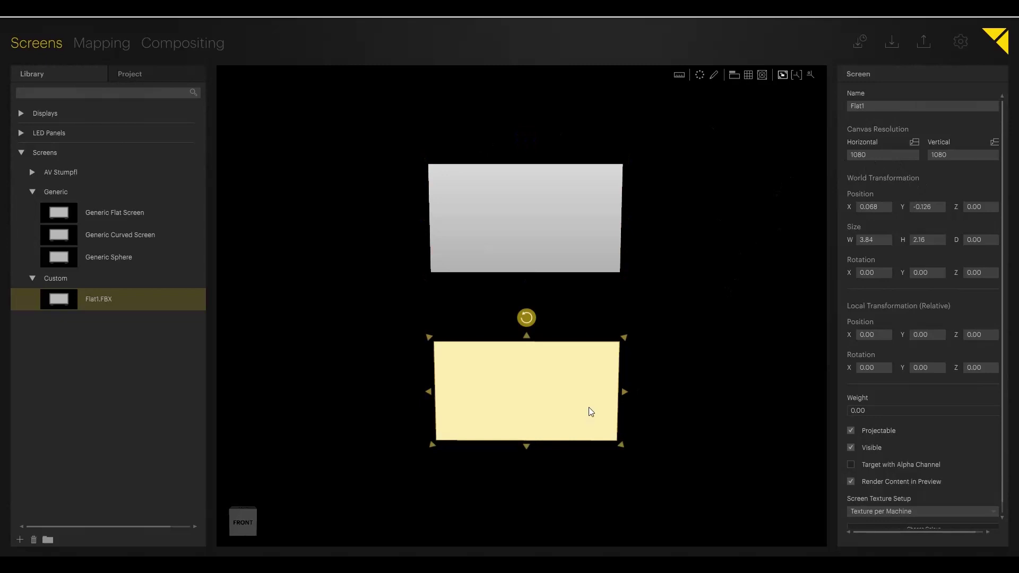
{"action": "left_click", "coordinate": [881, 157]}
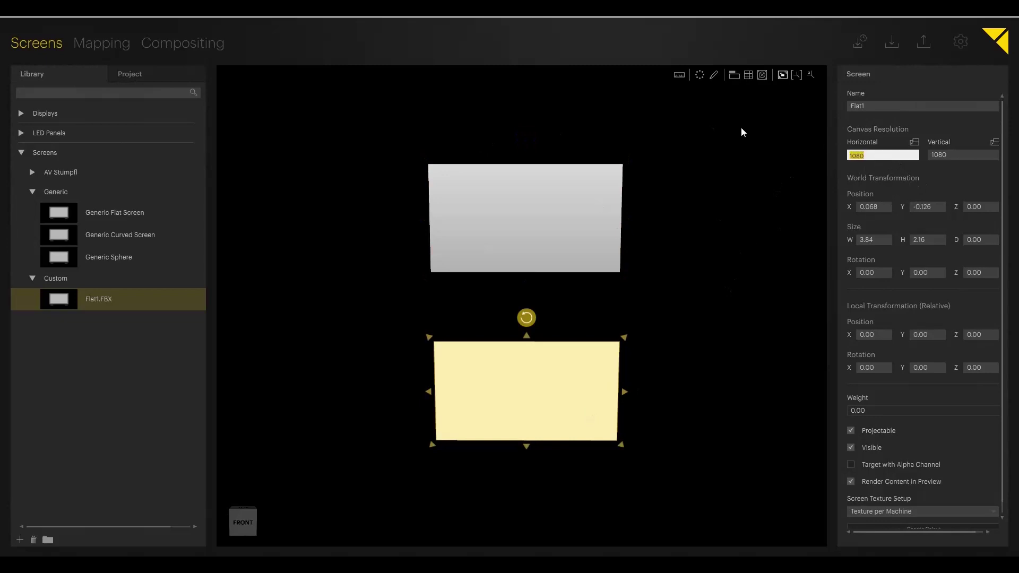
{"action": "type", "text": "1920"}
{"action": "key", "text": "Return"}
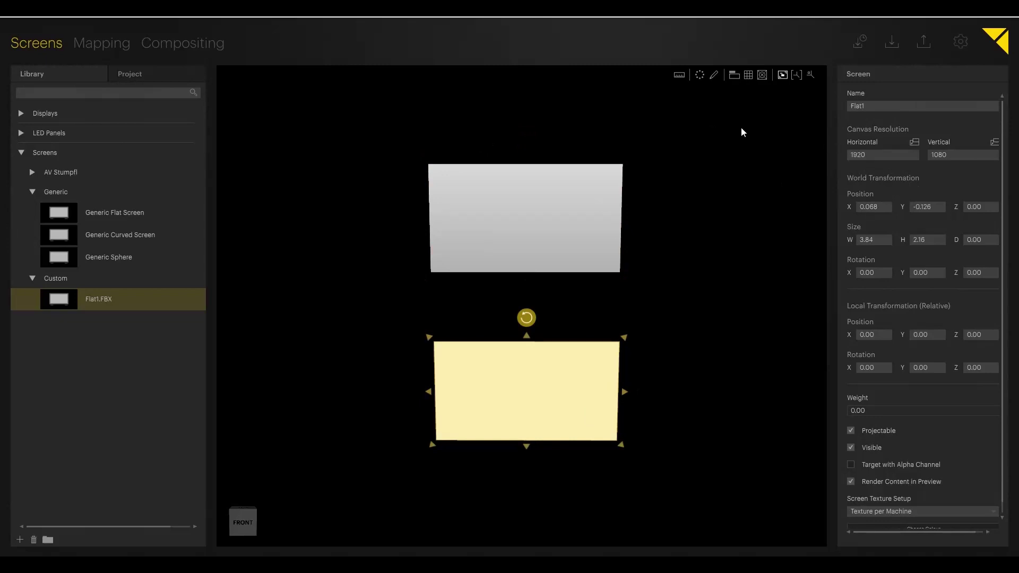
Move Flat1 and the Generic Flat Screen slightly upward freehand, keeping them one above the other.
{"action": "mouse_move", "coordinate": [538, 380]}
{"action": "left_mouse_down"}
{"action": "mouse_move", "coordinate": [534, 396]}
{"action": "mouse_move", "coordinate": [536, 372]}
{"action": "left_mouse_up"}
{"action": "left_click", "coordinate": [532, 198]}
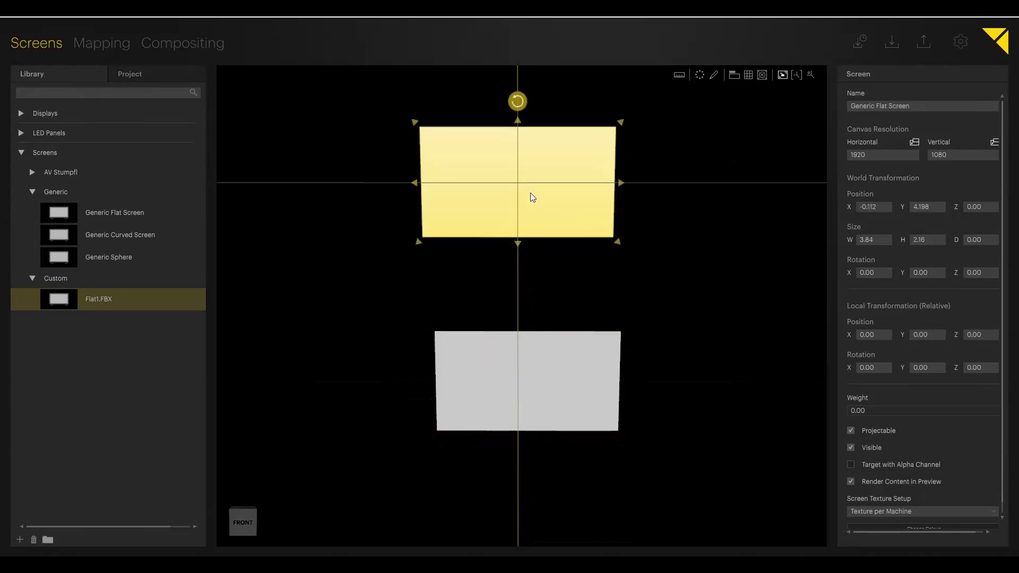
{"action": "left_click_drag", "start_coordinate": [532, 197], "coordinate": [539, 212]}
Place the pink_HD_hap.mov clip on both screens in Compositing and play Timeline 1.
{"action": "left_click", "coordinate": [192, 43]}
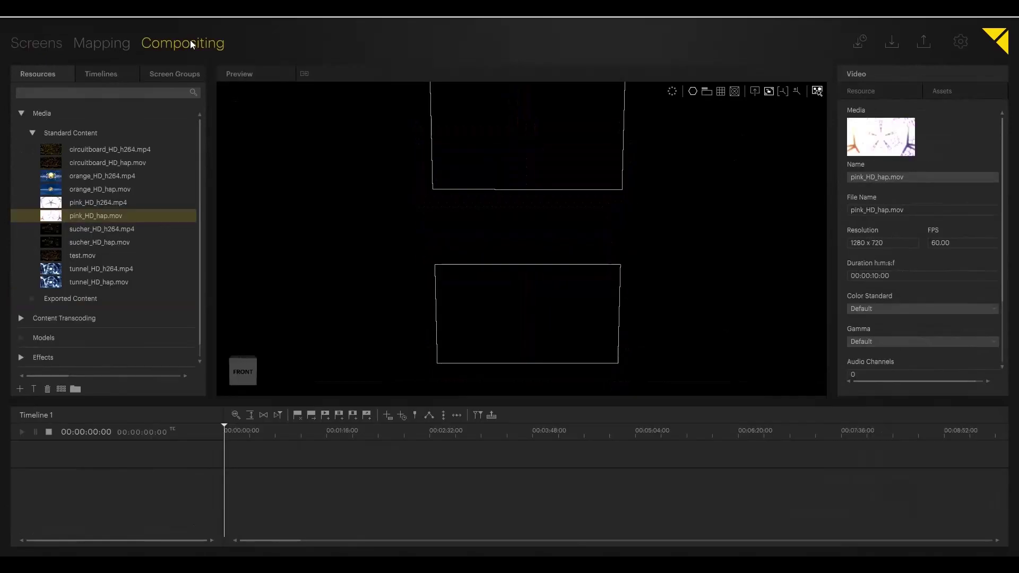
{"action": "left_click_drag", "start_coordinate": [58, 212], "coordinate": [524, 114]}
{"action": "left_click_drag", "start_coordinate": [36, 217], "coordinate": [504, 325]}
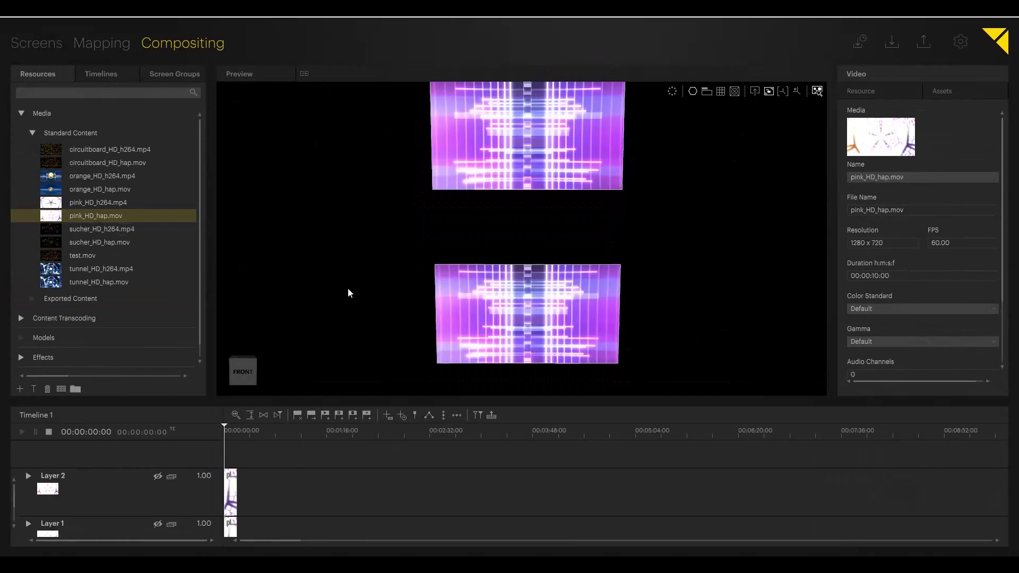
{"action": "left_click", "coordinate": [22, 432]}
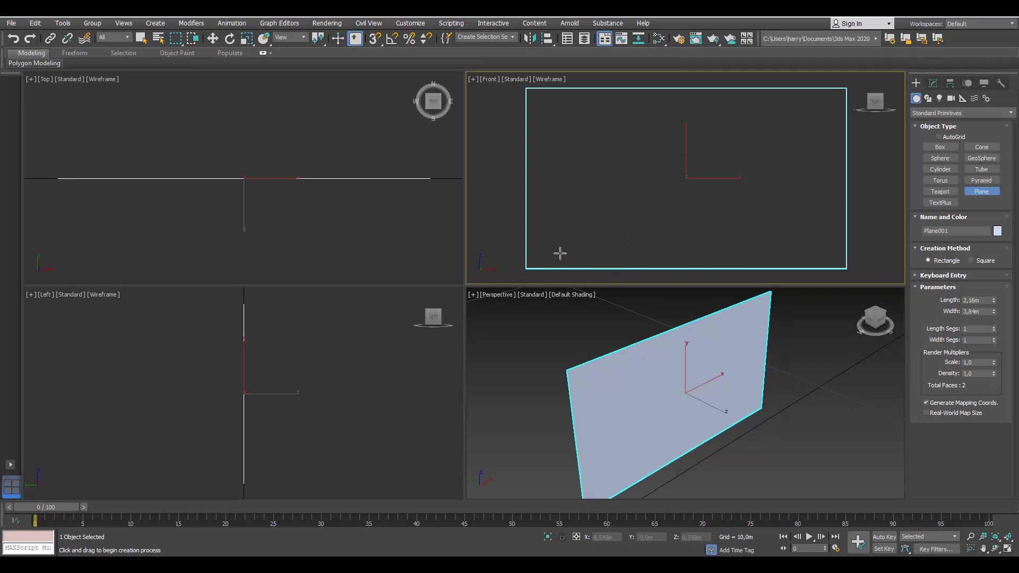
Create a Standard material in the Slate Material Editor and feed its Diffuse Color with a Bitmap map.
{"action": "left_click", "coordinate": [659, 38]}
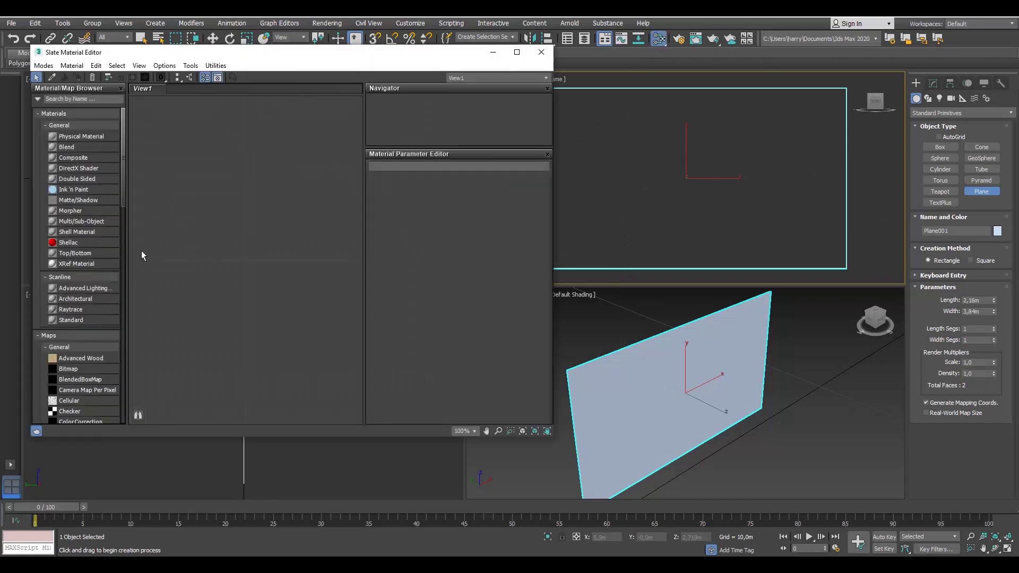
{"action": "left_click_drag", "start_coordinate": [75, 320], "coordinate": [315, 237]}
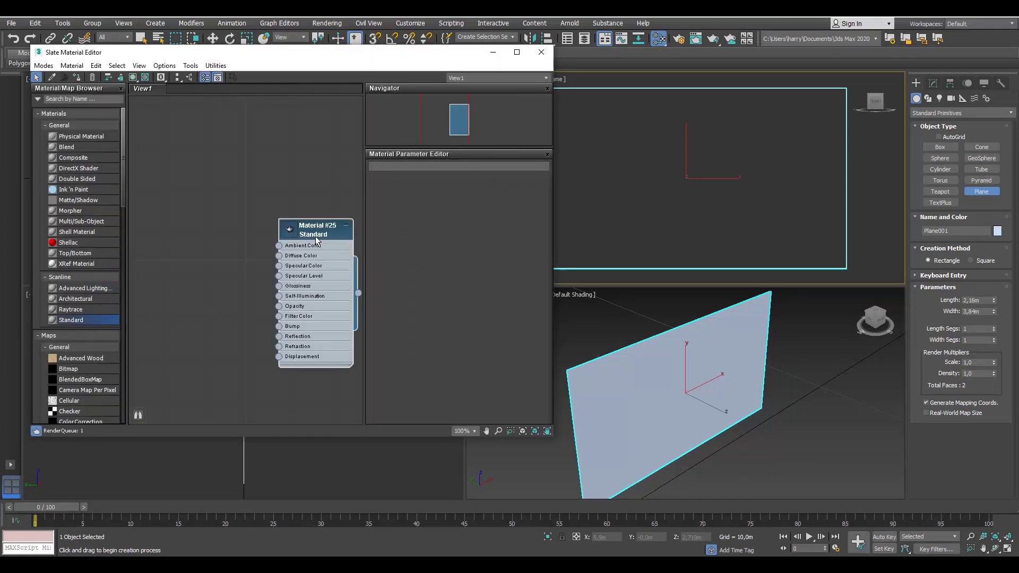
{"action": "left_click", "coordinate": [71, 372]}
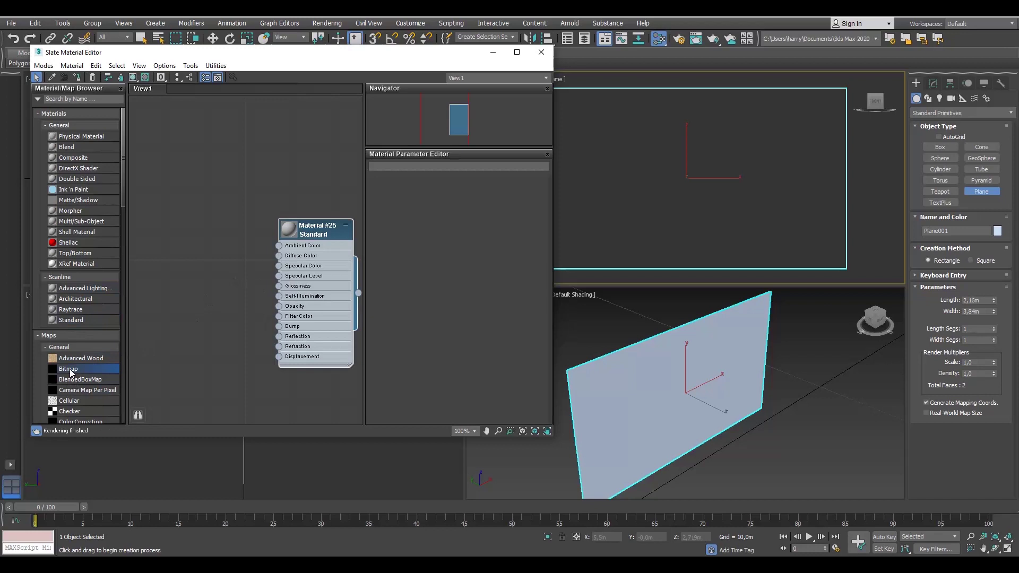
{"action": "left_click_drag", "start_coordinate": [71, 371], "coordinate": [278, 255]}
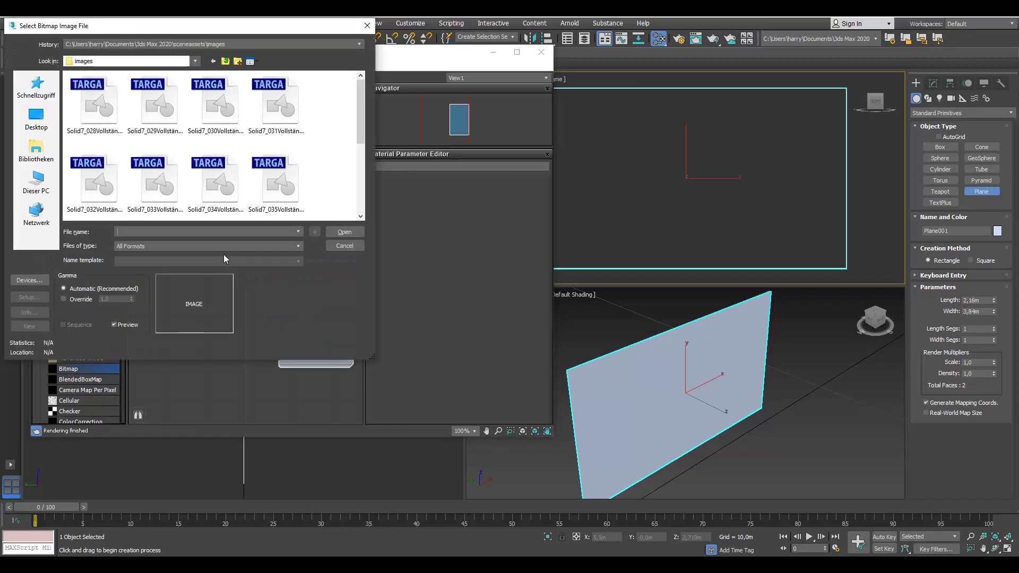
Load the Flower image from the Bilder folder in Content Pixera 8.12 on drive D as the bitmap.
{"action": "left_click_drag", "start_coordinate": [113, 30], "coordinate": [180, 71]}
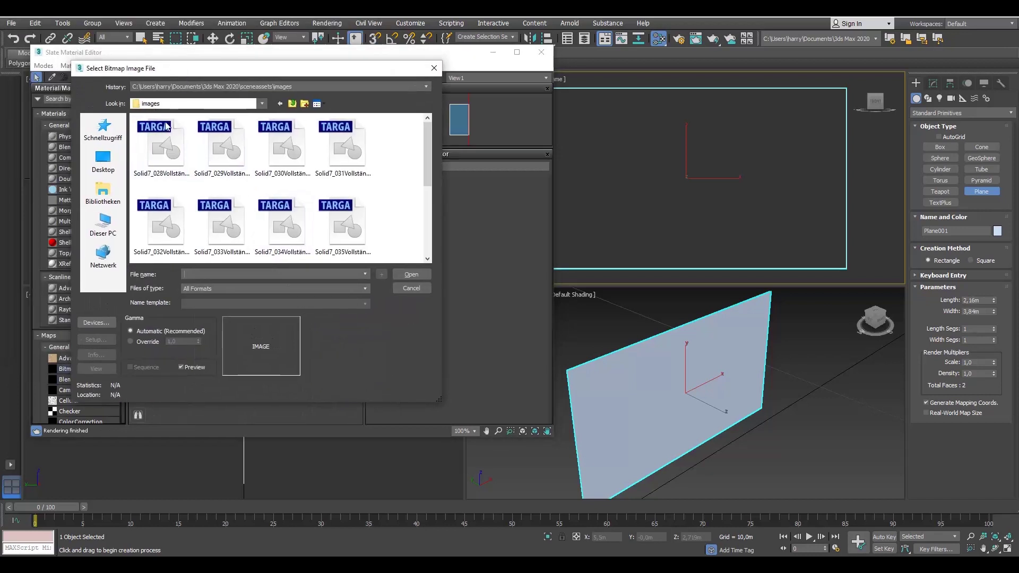
{"action": "left_click", "coordinate": [99, 226]}
{"action": "scroll", "coordinate": [341, 230], "scroll_direction": "down", "scroll_amount": 3}
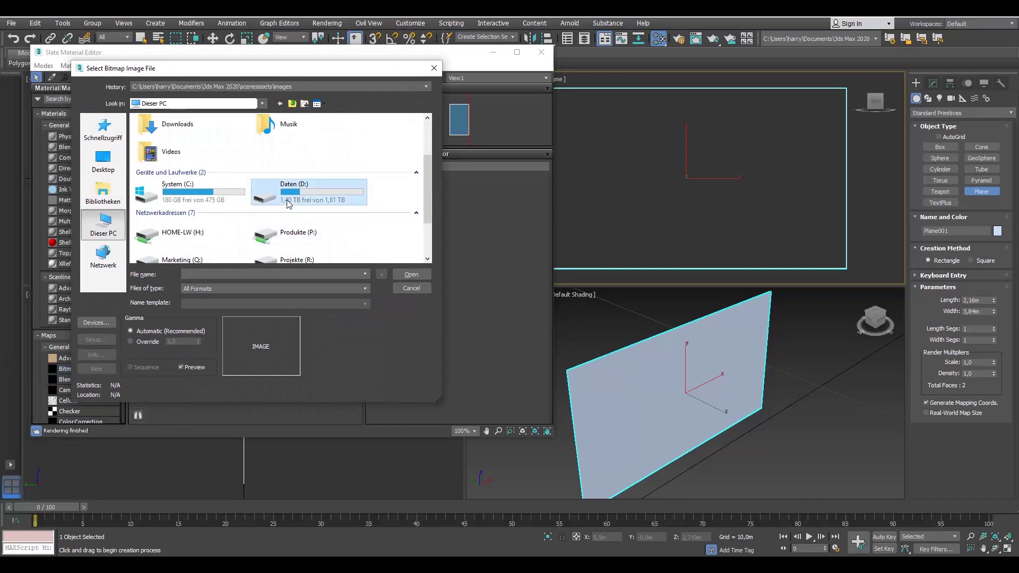
{"action": "double_click", "coordinate": [288, 204]}
{"action": "double_click", "coordinate": [178, 200]}
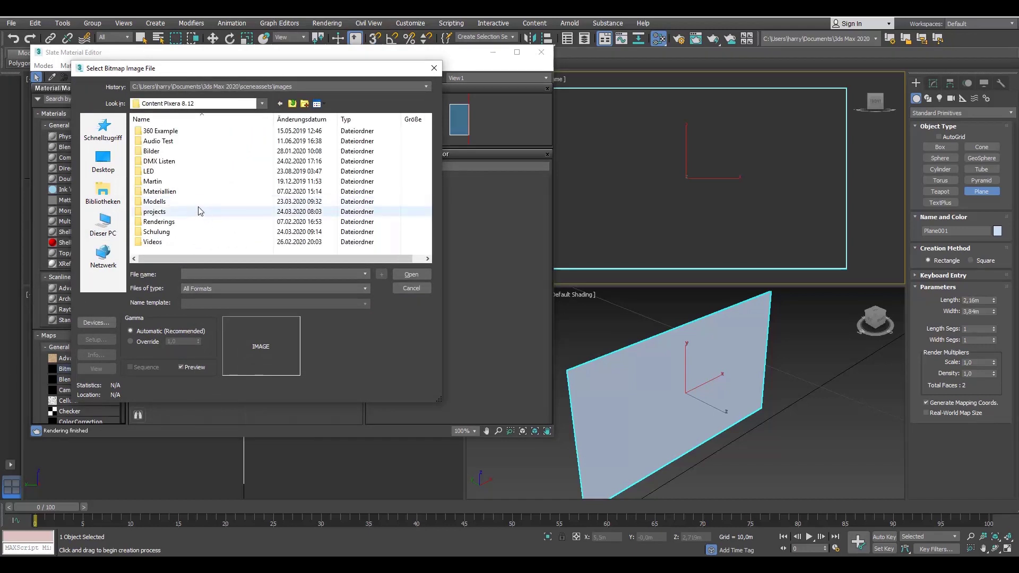
{"action": "double_click", "coordinate": [185, 160]}
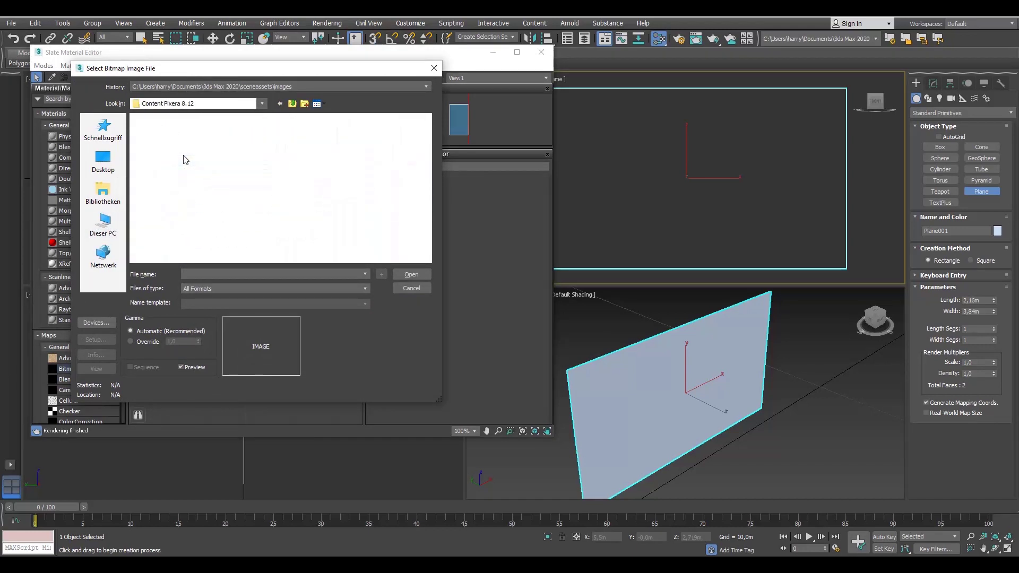
{"action": "scroll", "coordinate": [244, 207], "scroll_direction": "down", "scroll_amount": 5}
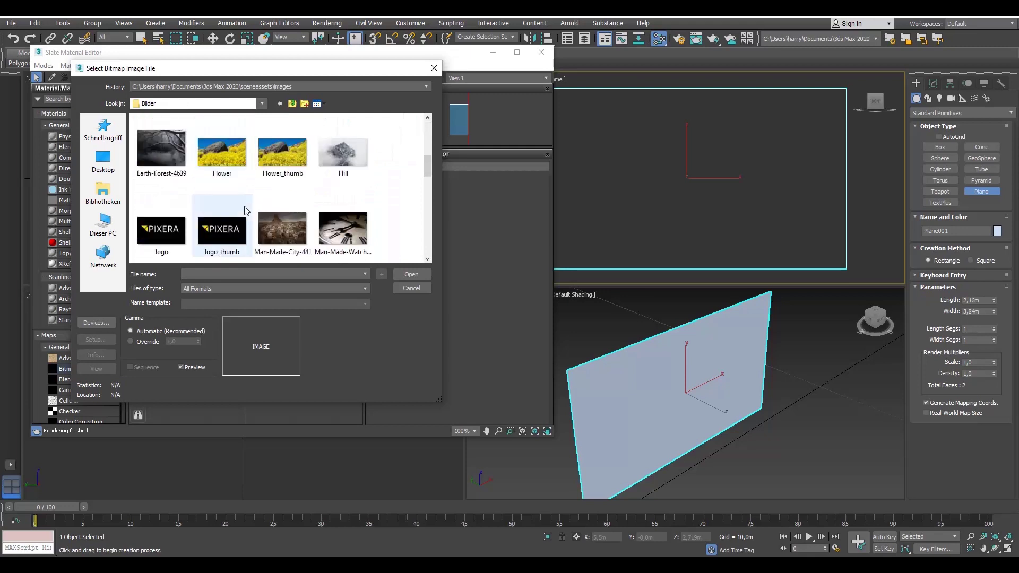
{"action": "left_click", "coordinate": [222, 153]}
{"action": "left_click", "coordinate": [407, 274]}
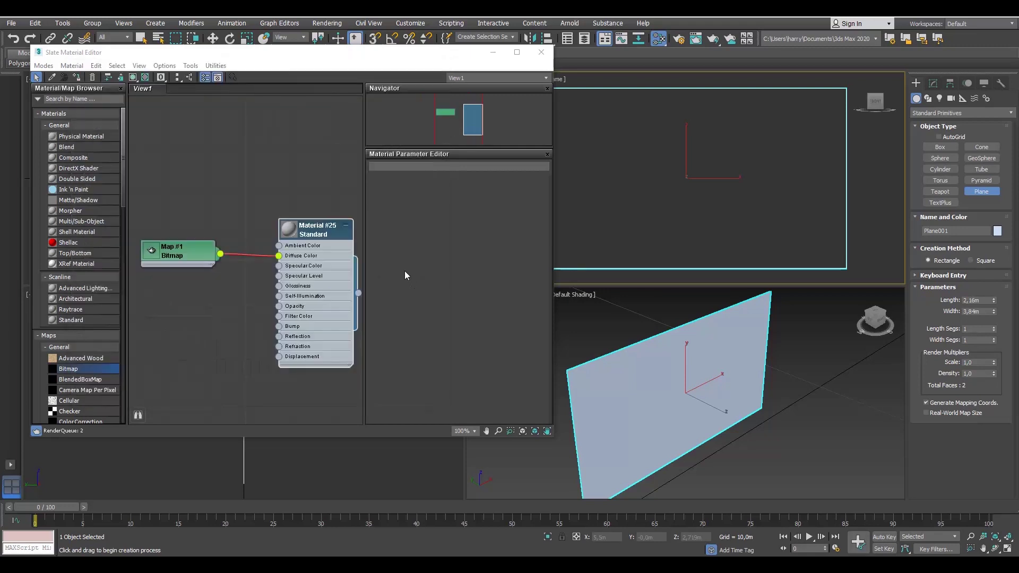
Assign the flower material to the plane and display its texture in the perspective view.
{"action": "left_click_drag", "start_coordinate": [358, 291], "coordinate": [652, 413]}
{"action": "left_click", "coordinate": [133, 77]}
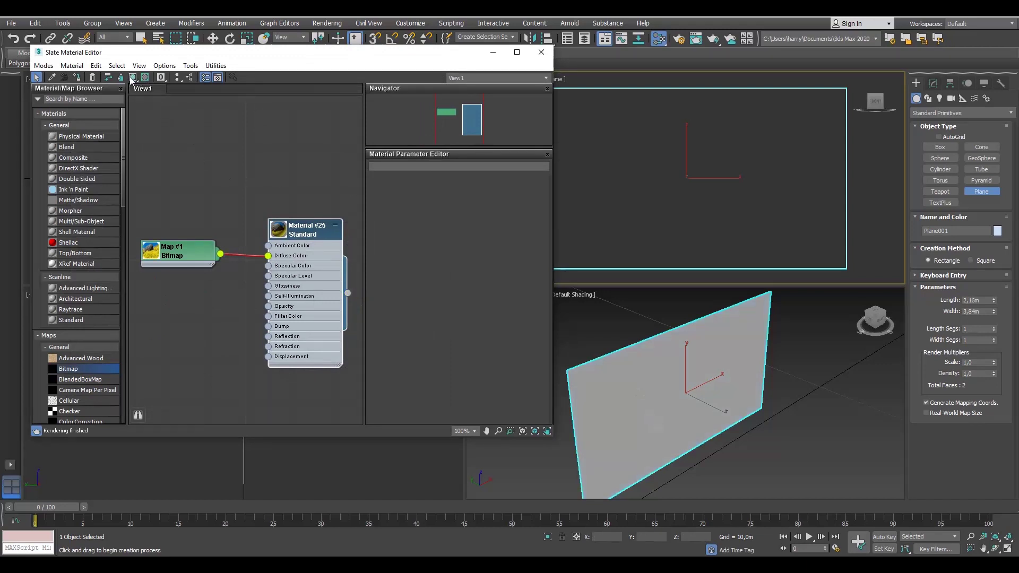
{"action": "left_click", "coordinate": [492, 52]}
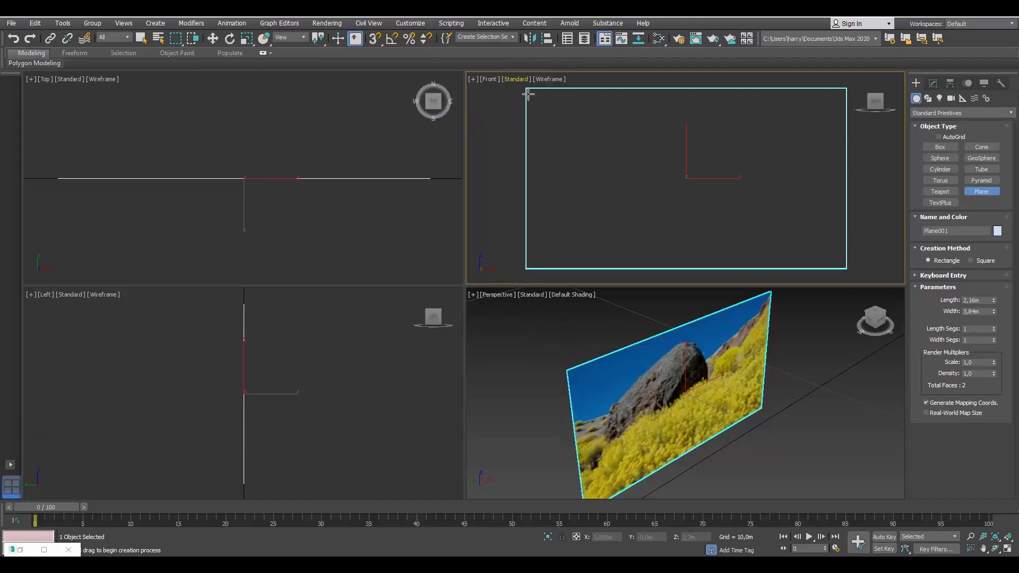
{"action": "middle_click_drag", "start_coordinate": [672, 432], "coordinate": [665, 401]}
{"action": "scroll", "coordinate": [664, 401], "scroll_direction": "down", "scroll_amount": 3}
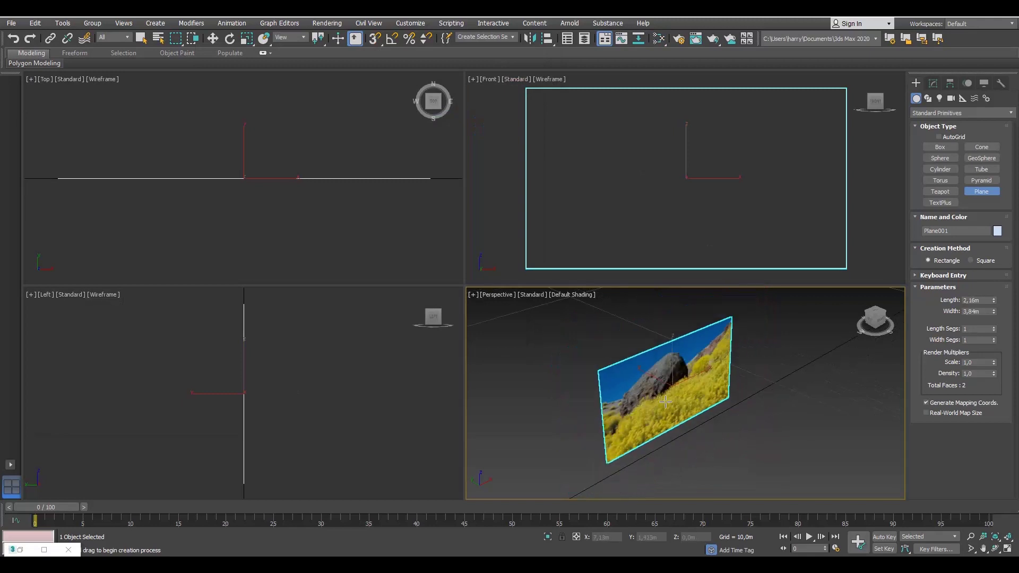
{"action": "scroll", "coordinate": [665, 401], "scroll_direction": "up", "scroll_amount": 3}
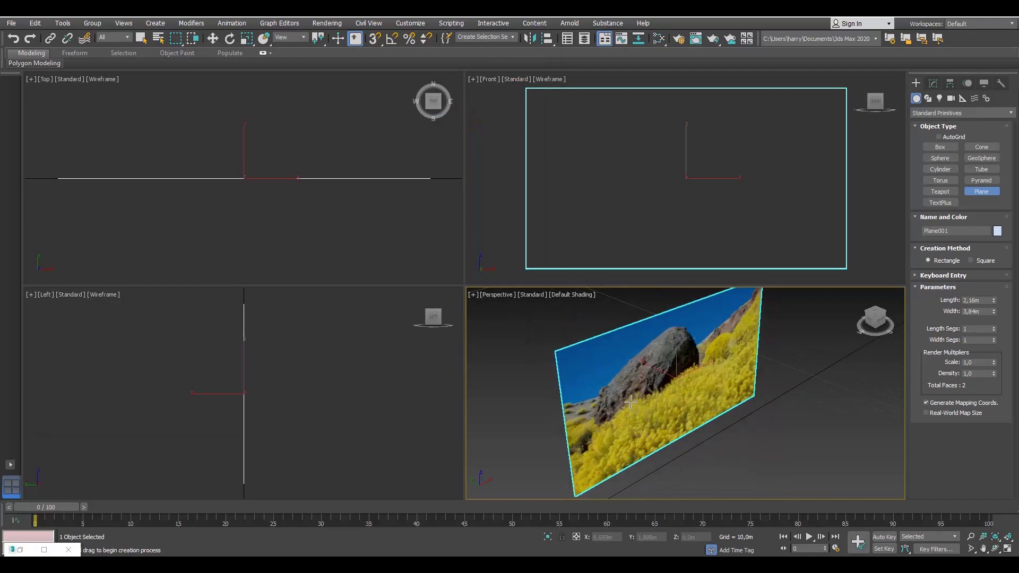
Start exporting the scene as an FBX file named Flat2 in the Schulung folder.
{"action": "left_click", "coordinate": [11, 23]}
{"action": "mouse_move", "coordinate": [46, 181]}
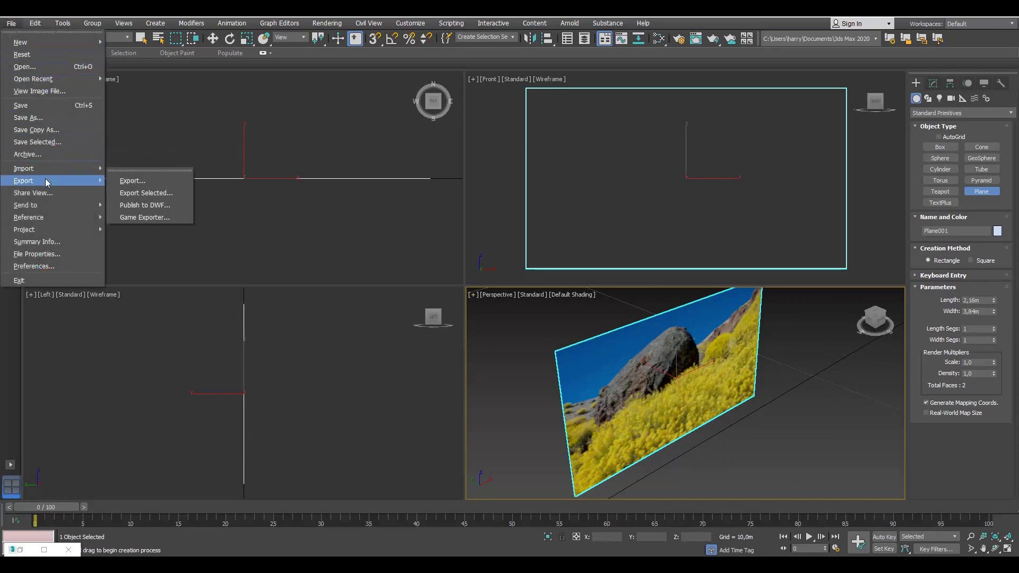
{"action": "left_click", "coordinate": [132, 179]}
{"action": "left_click", "coordinate": [148, 142]}
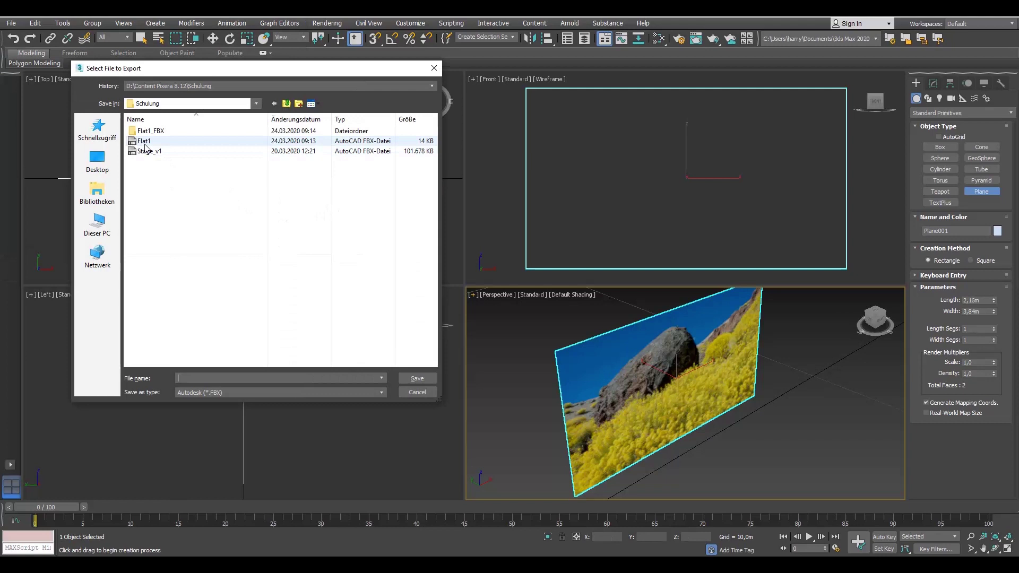
{"action": "double_click", "coordinate": [213, 379]}
{"action": "left_click", "coordinate": [213, 376]}
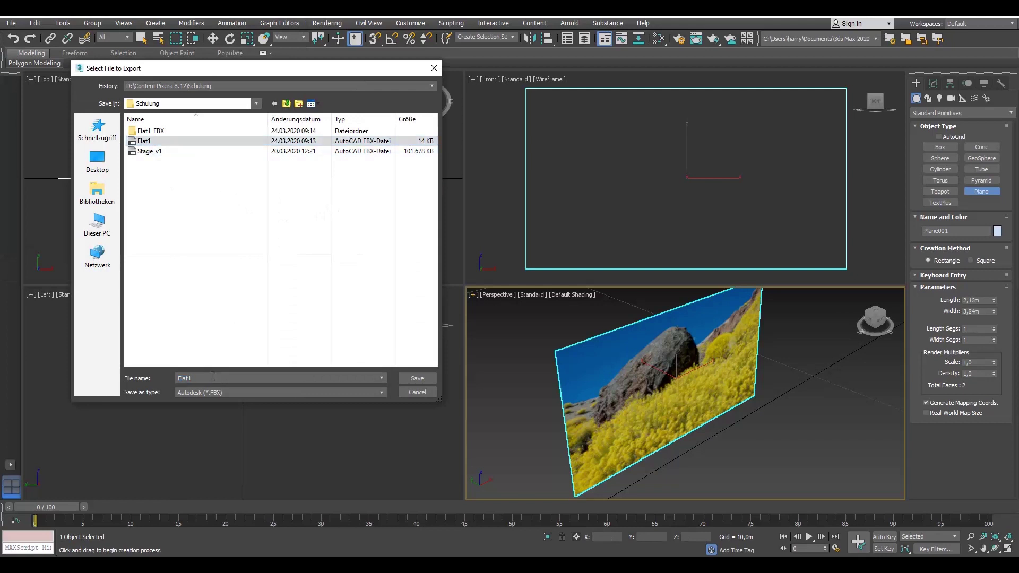
{"action": "key", "text": "BackSpace"}
{"action": "type", "text": "2"}
{"action": "left_click", "coordinate": [430, 382]}
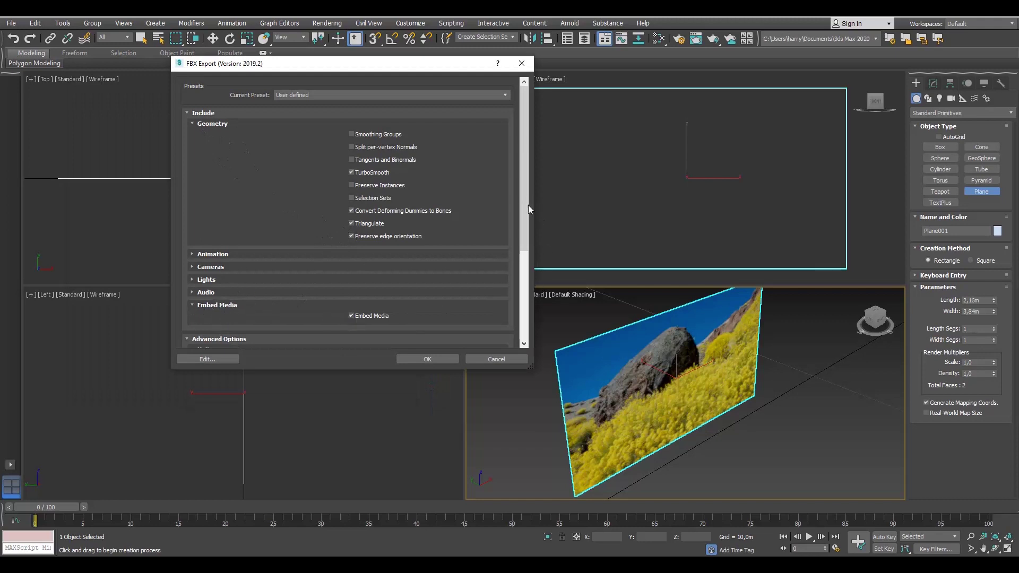
Run the FBX export with Embed Media and the Automatic unit scale factor enabled.
{"action": "left_click_drag", "start_coordinate": [526, 205], "coordinate": [508, 269]}
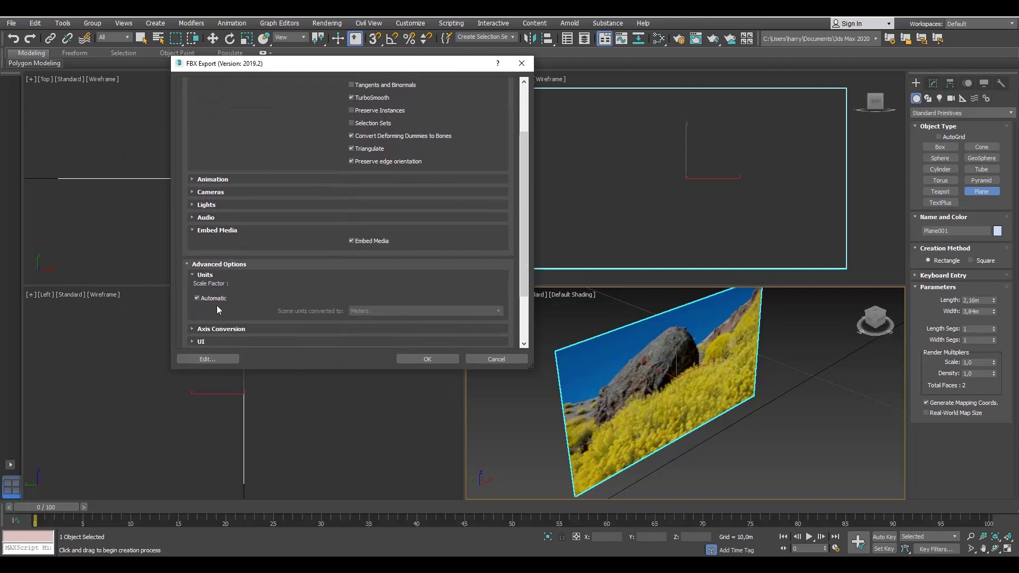
{"action": "left_click", "coordinate": [427, 360]}
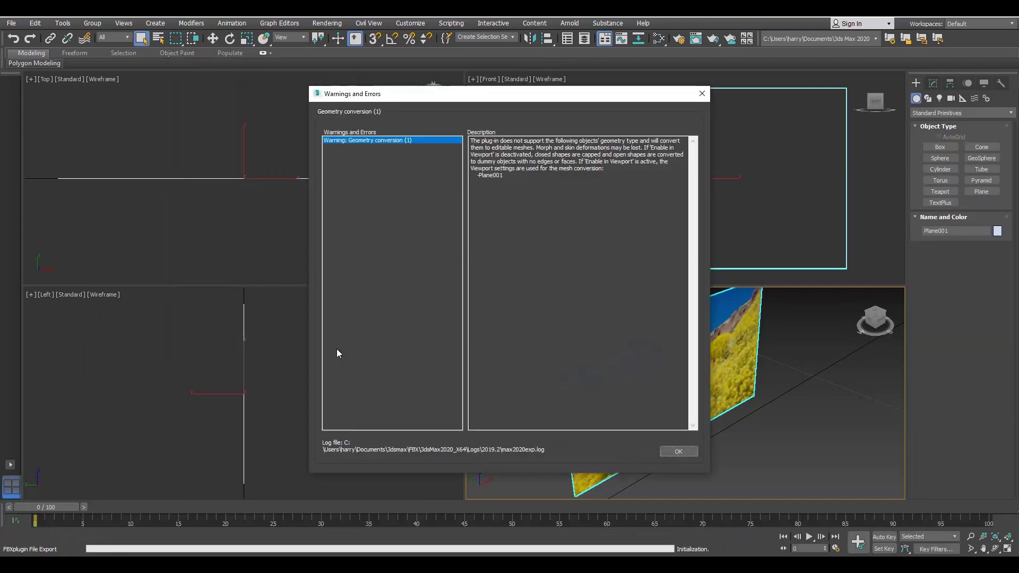
{"action": "left_click", "coordinate": [678, 451]}
{"action": "key", "text": "m"}
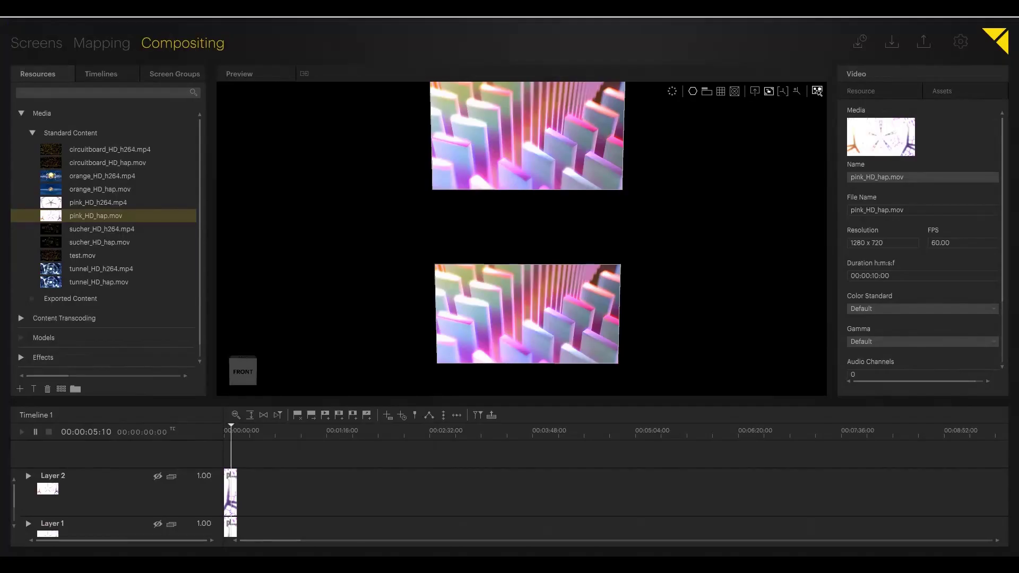
Switch to Pixera and import Flat2.FBX into the Custom screen library.
{"action": "left_click", "coordinate": [31, 48]}
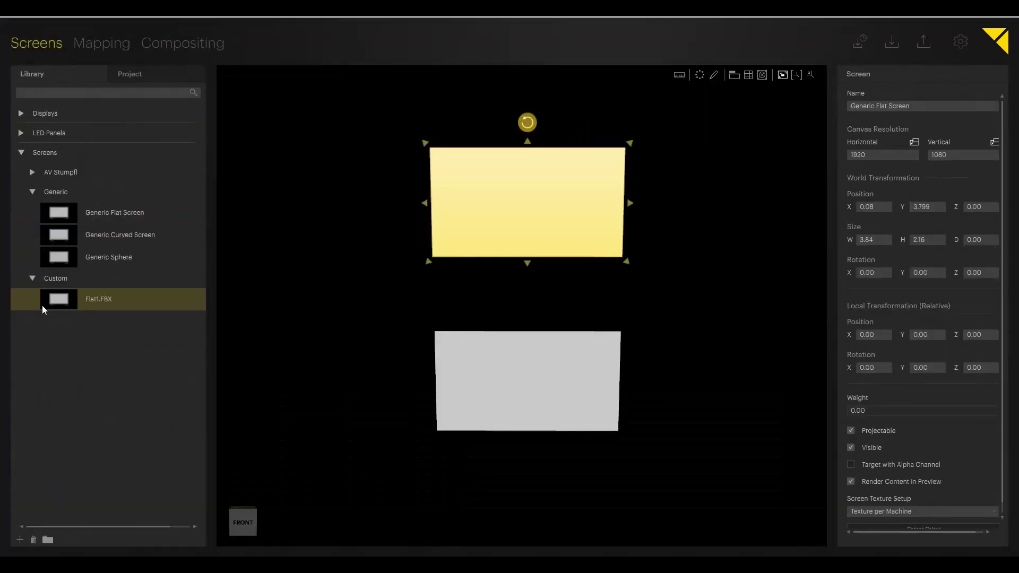
{"action": "left_click", "coordinate": [52, 280]}
{"action": "left_click", "coordinate": [20, 540]}
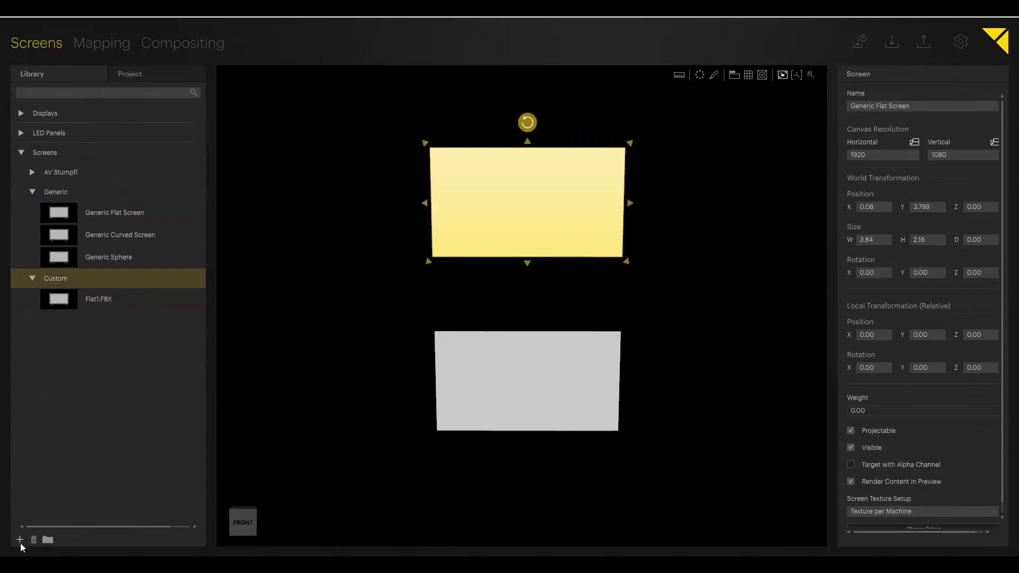
{"action": "left_click", "coordinate": [425, 211]}
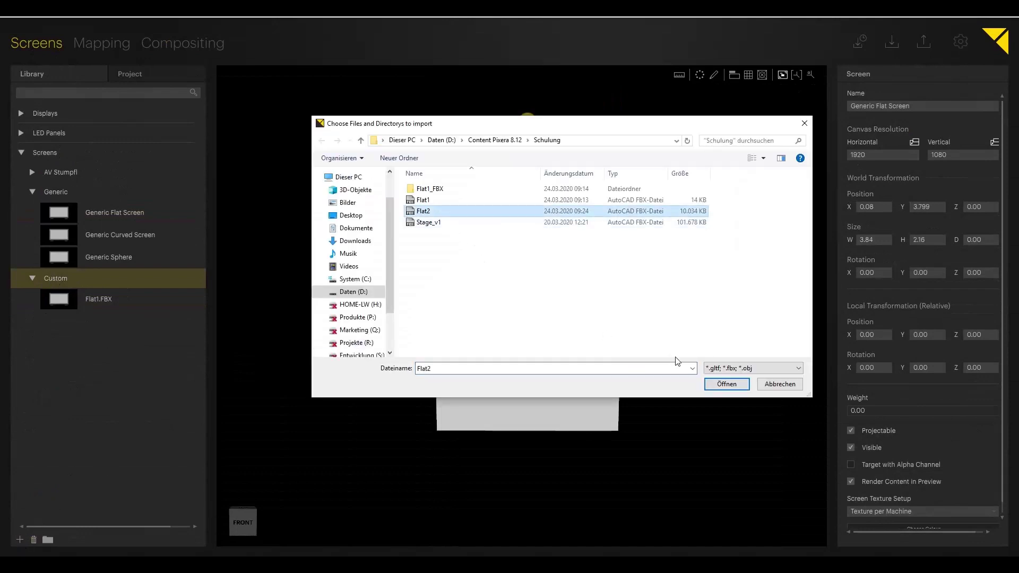
{"action": "left_click", "coordinate": [726, 384]}
Place Flat2 in the workspace and move it below the two existing screens, to about X -5.936, Y -4.453.
{"action": "left_click_drag", "start_coordinate": [60, 324], "coordinate": [726, 478]}
{"action": "middle_click_drag", "start_coordinate": [725, 477], "coordinate": [639, 339]}
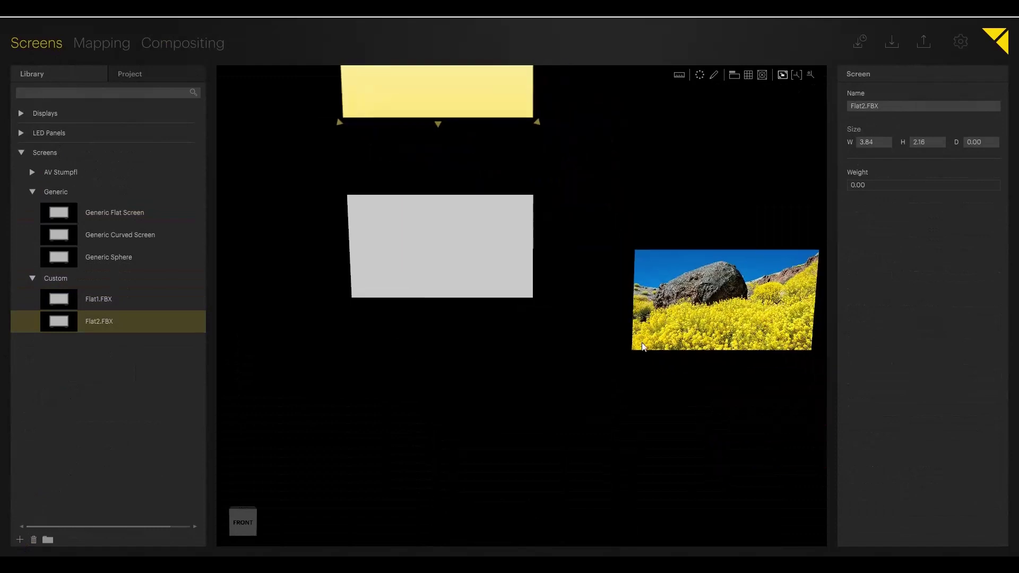
{"action": "left_click_drag", "start_coordinate": [716, 307], "coordinate": [452, 374]}
{"action": "scroll", "coordinate": [646, 337], "scroll_direction": "down", "scroll_amount": 2}
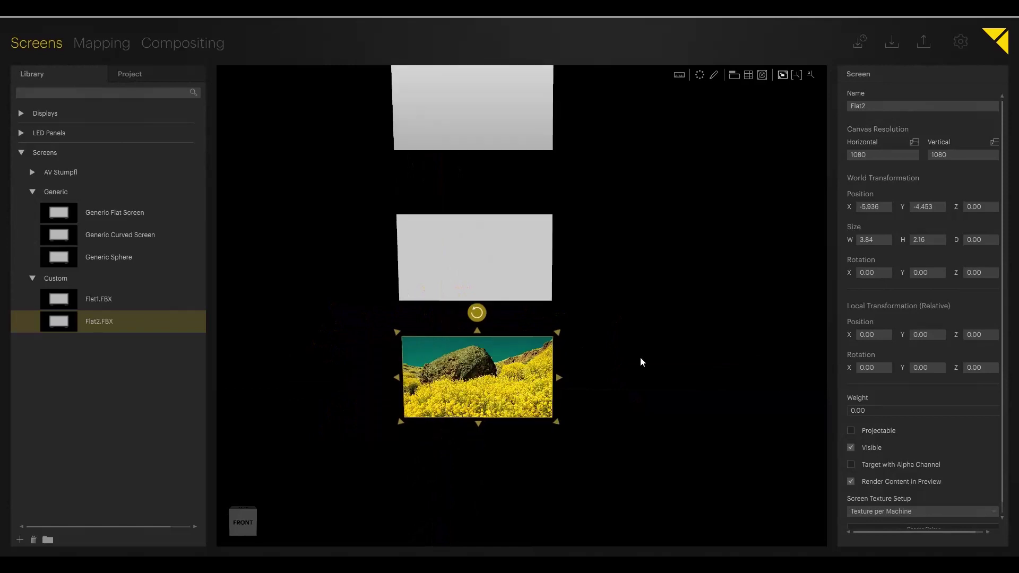
{"action": "middle_click_drag", "start_coordinate": [640, 357], "coordinate": [665, 354]}
{"action": "scroll", "coordinate": [665, 355], "scroll_direction": "up", "scroll_amount": 2}
{"action": "scroll", "coordinate": [666, 356], "scroll_direction": "down", "scroll_amount": 3}
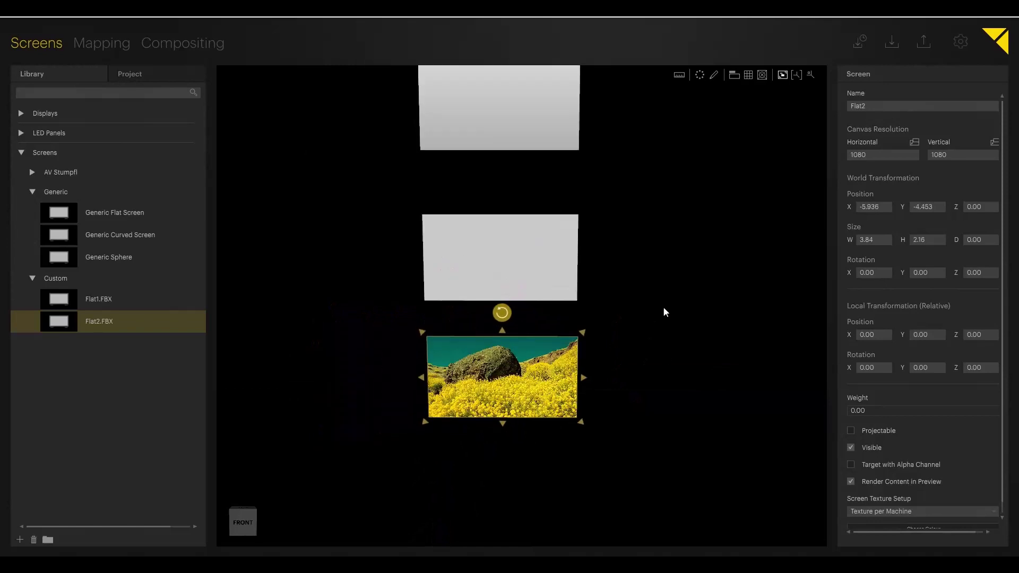
{"action": "middle_click_drag", "start_coordinate": [664, 309], "coordinate": [676, 361]}
Box-select the placed screens in the workspace and delete them.
{"action": "left_click_drag", "start_coordinate": [690, 519], "coordinate": [379, 262]}
{"action": "key", "text": "Delete"}
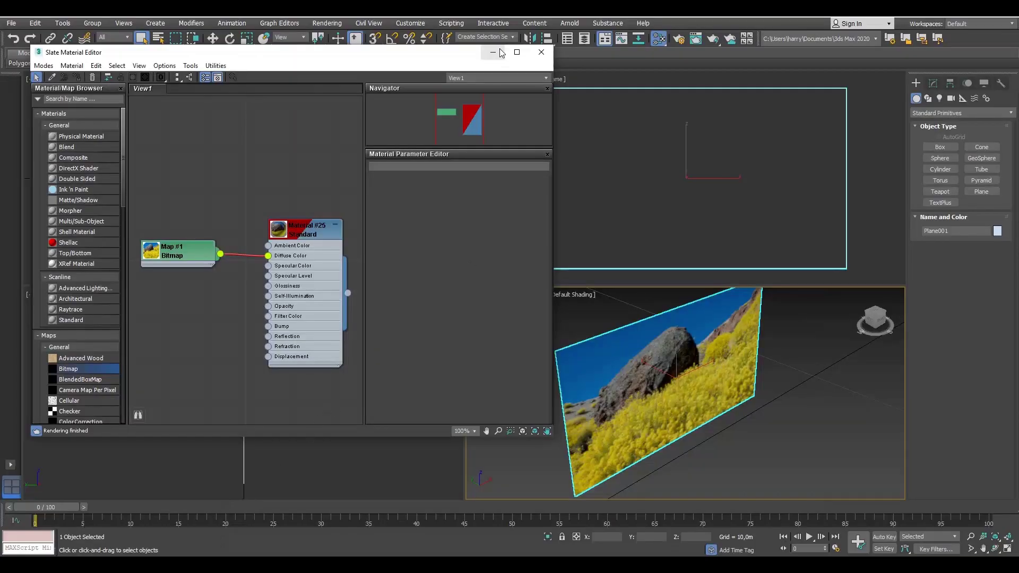
Return to 3ds Max and apply a UVW Map modifier to the textured plane.
{"action": "left_click", "coordinate": [494, 52]}
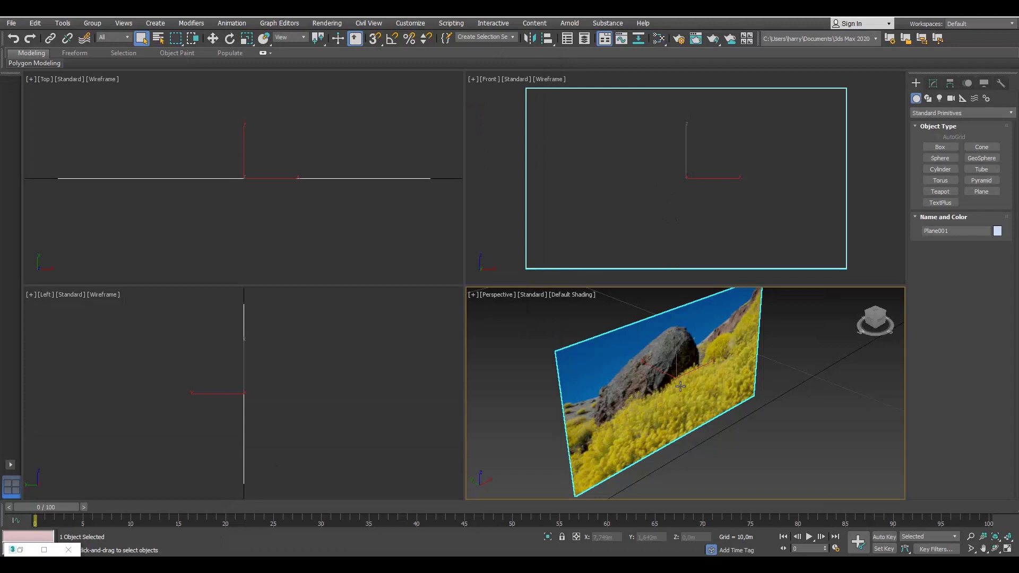
{"action": "scroll", "coordinate": [683, 382], "scroll_direction": "down", "scroll_amount": 2}
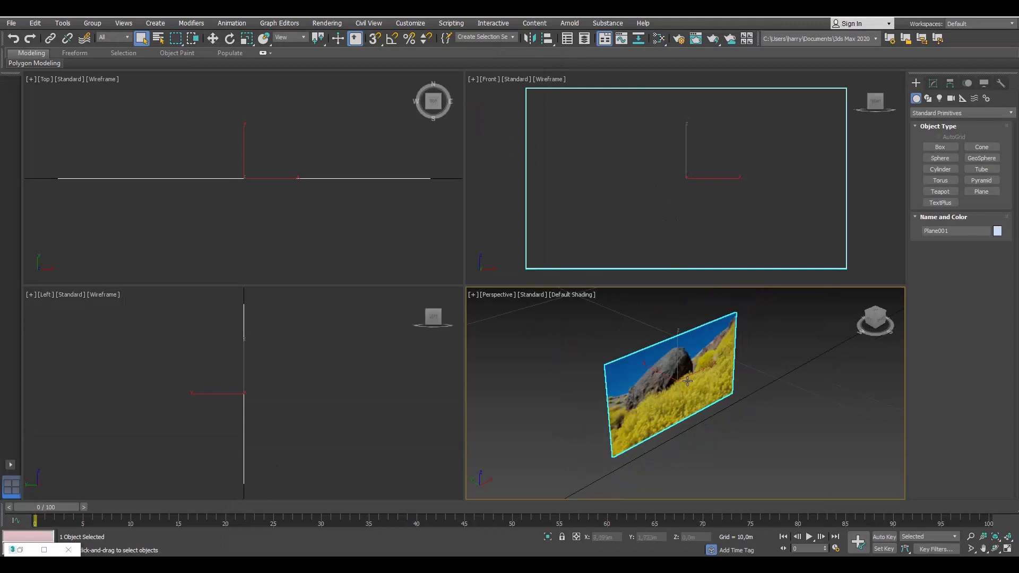
{"action": "left_click", "coordinate": [933, 84]}
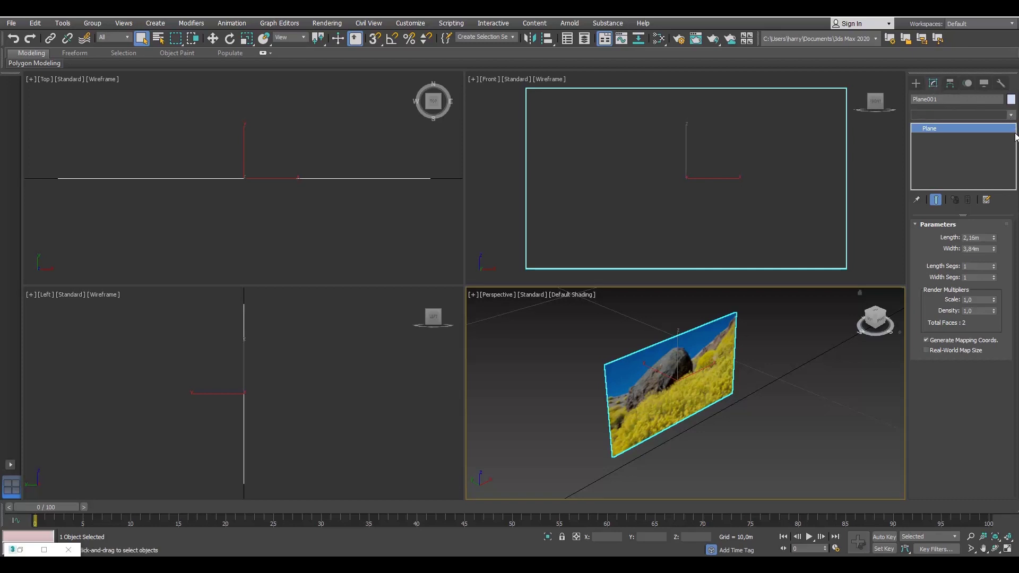
{"action": "left_click", "coordinate": [1010, 117]}
{"action": "scroll", "coordinate": [955, 318], "scroll_direction": "down", "scroll_amount": 20}
{"action": "scroll", "coordinate": [973, 458], "scroll_direction": "down", "scroll_amount": 3}
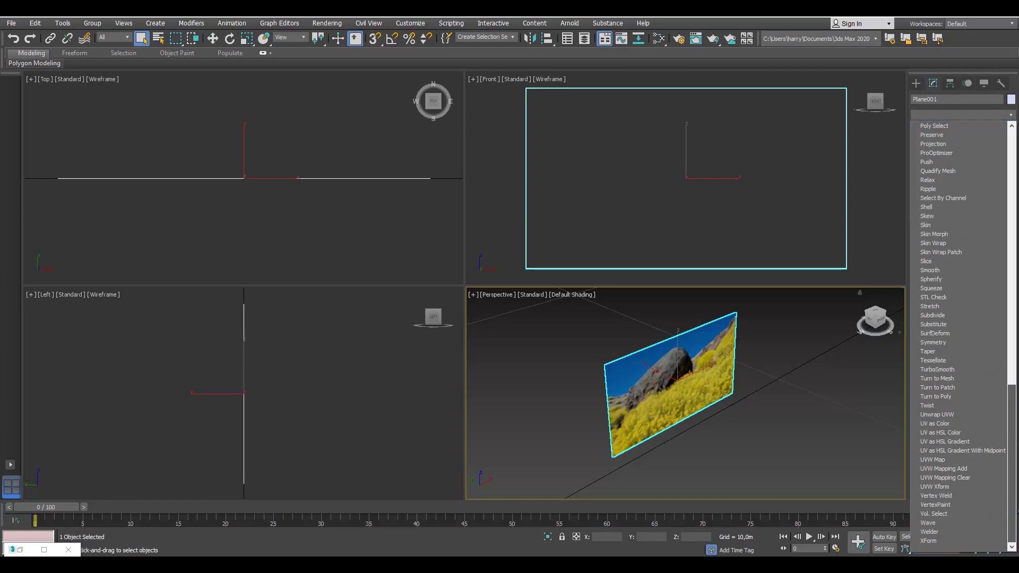
{"action": "left_click", "coordinate": [972, 459]}
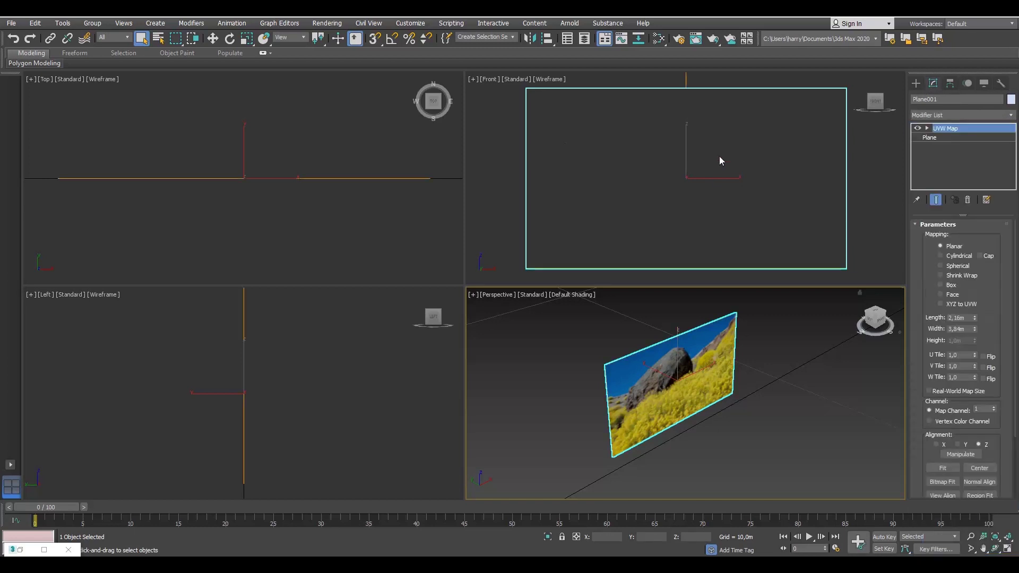
Select the UVW Map modifier's Gizmo and rotate it freehand to a diagonal angle in the Front view.
{"action": "left_click", "coordinate": [927, 128]}
{"action": "left_click", "coordinate": [958, 136]}
{"action": "key", "text": "w"}
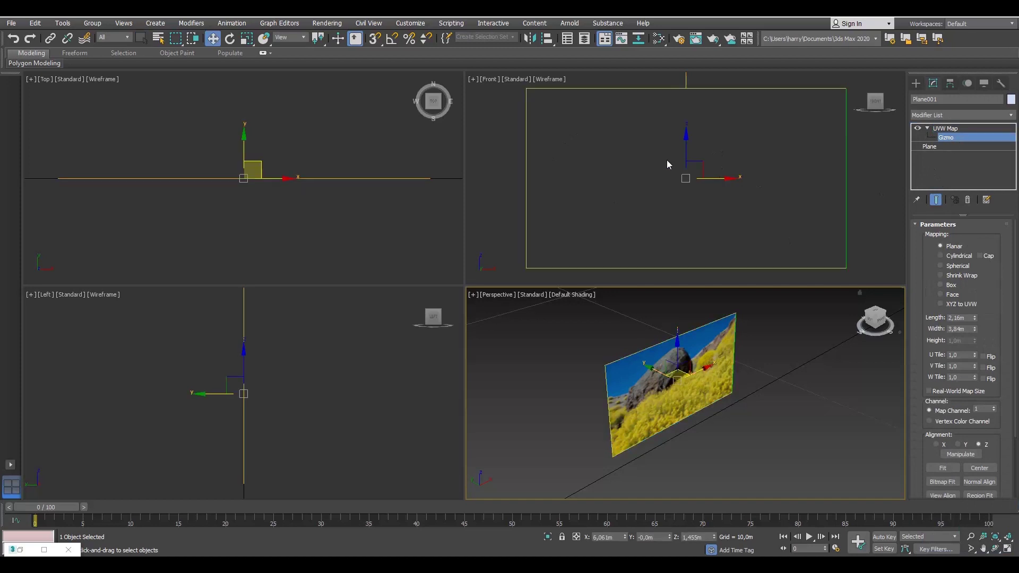
{"action": "left_click", "coordinate": [230, 39]}
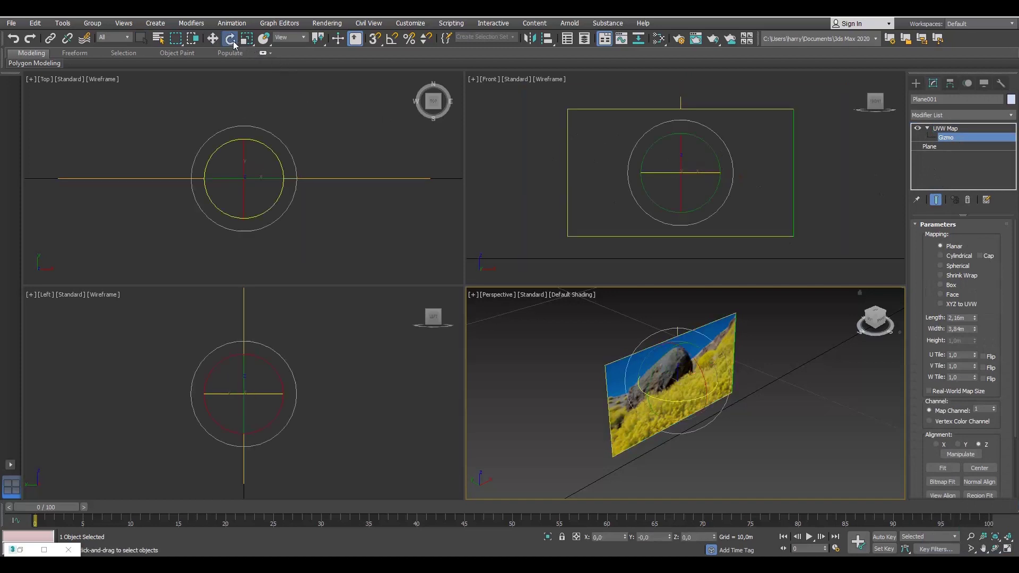
{"action": "left_click_drag", "start_coordinate": [705, 147], "coordinate": [708, 212]}
Scale the mapping gizmo up past the plane's edges, shift it toward the plane's lower right, and leave gizmo editing.
{"action": "left_click", "coordinate": [247, 38]}
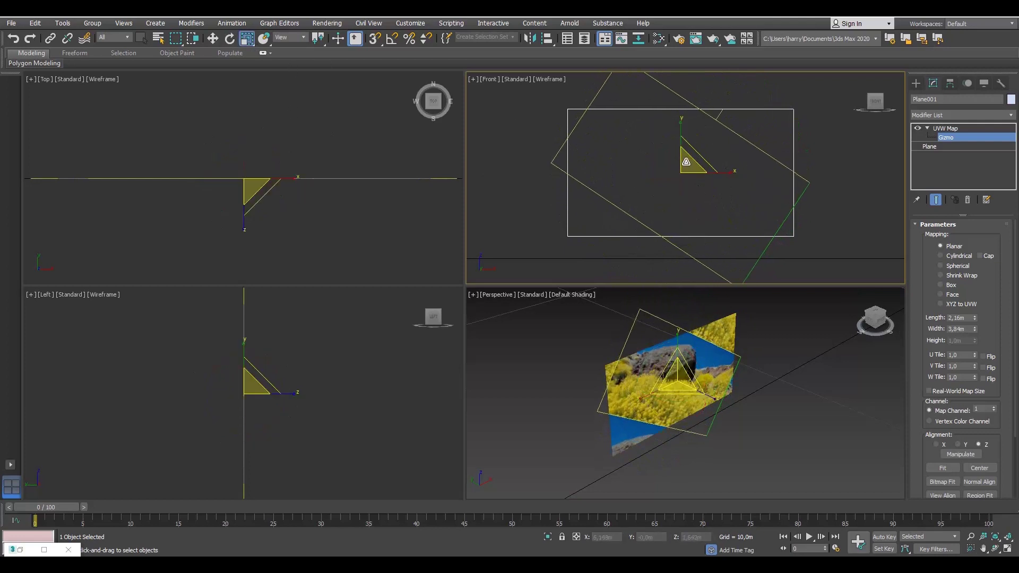
{"action": "left_click_drag", "start_coordinate": [686, 162], "coordinate": [686, 106]}
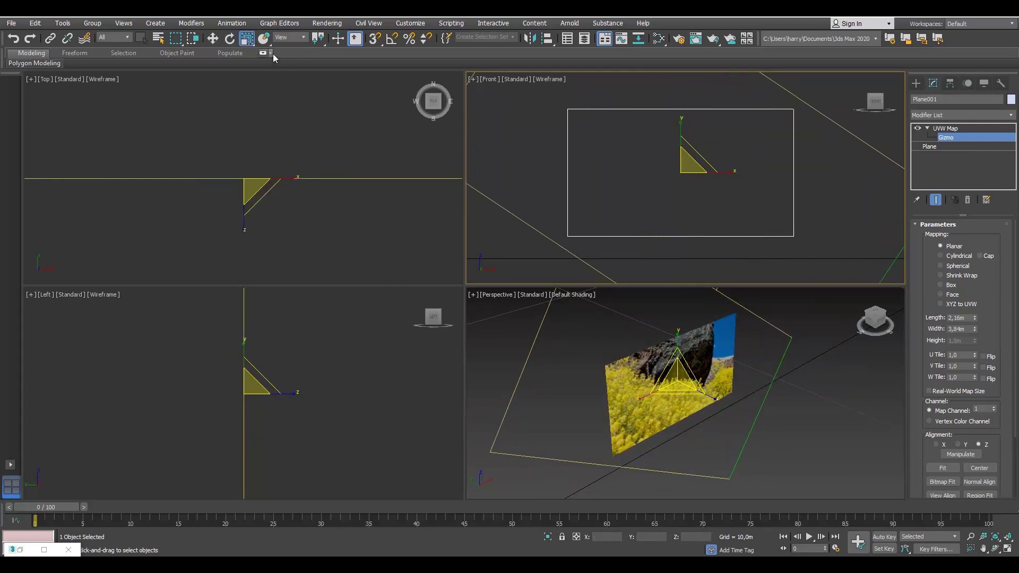
{"action": "left_click", "coordinate": [212, 38]}
{"action": "left_click_drag", "start_coordinate": [696, 167], "coordinate": [724, 208]}
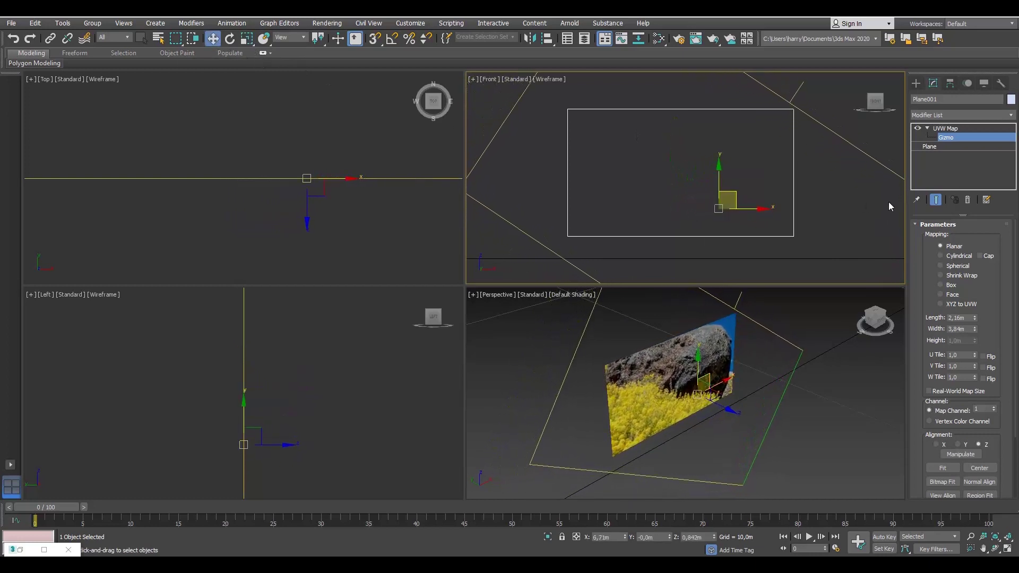
{"action": "left_click", "coordinate": [926, 129]}
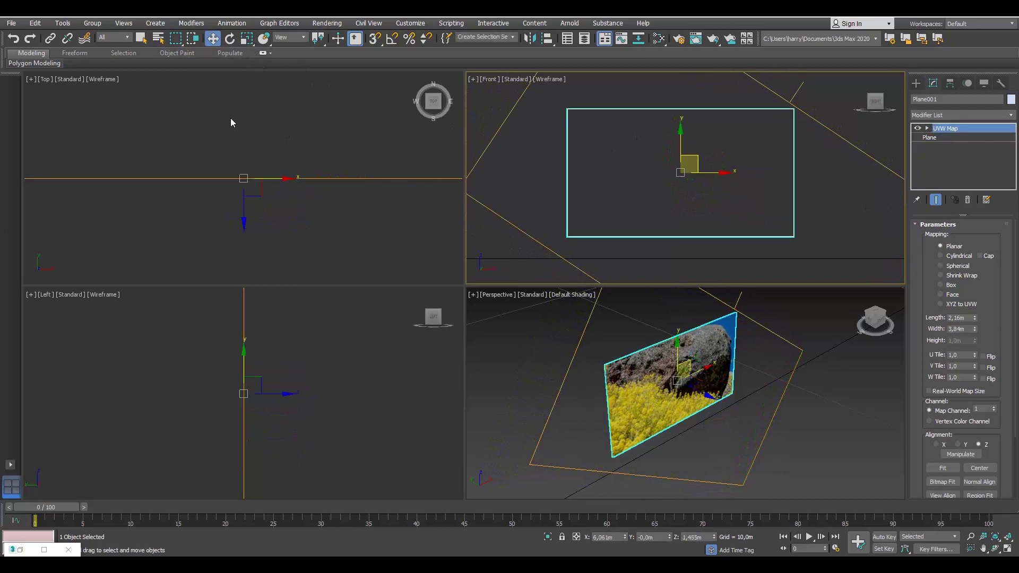
Export the scene to the Schulung folder as an FBX file named Flat3, keeping the existing export options.
{"action": "left_click", "coordinate": [11, 22]}
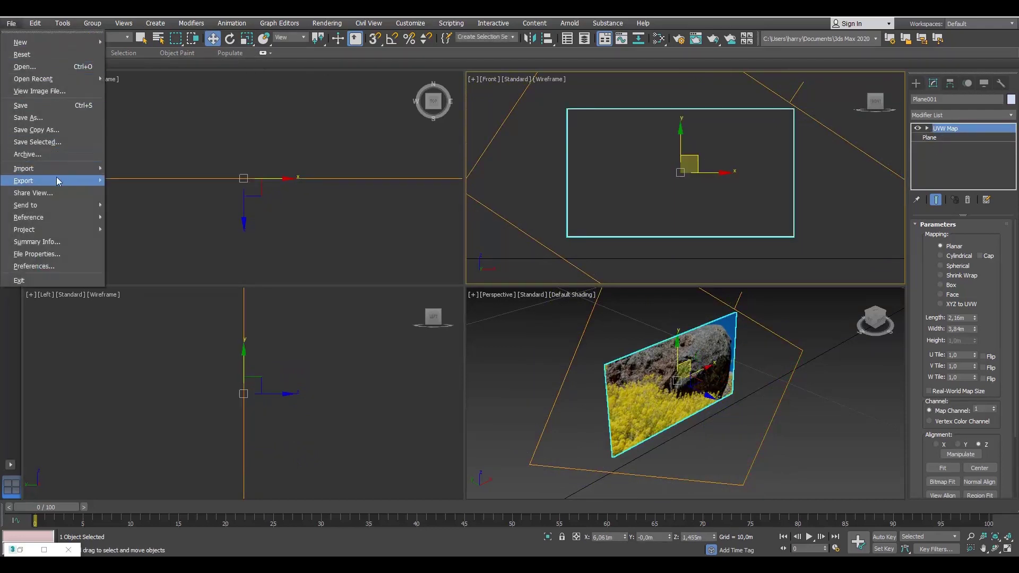
{"action": "mouse_move", "coordinate": [57, 182]}
{"action": "left_click", "coordinate": [142, 186]}
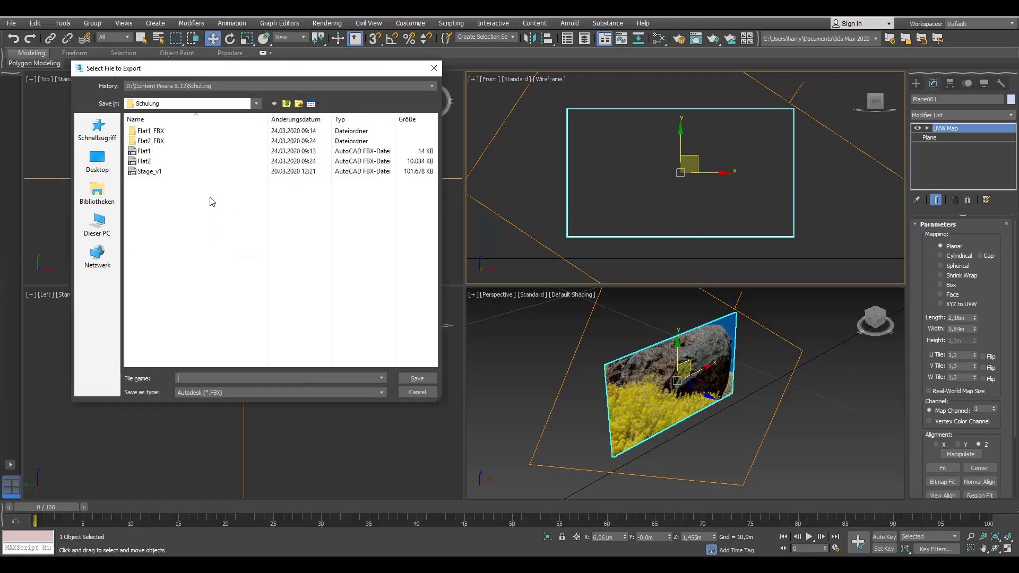
{"action": "left_click", "coordinate": [154, 161]}
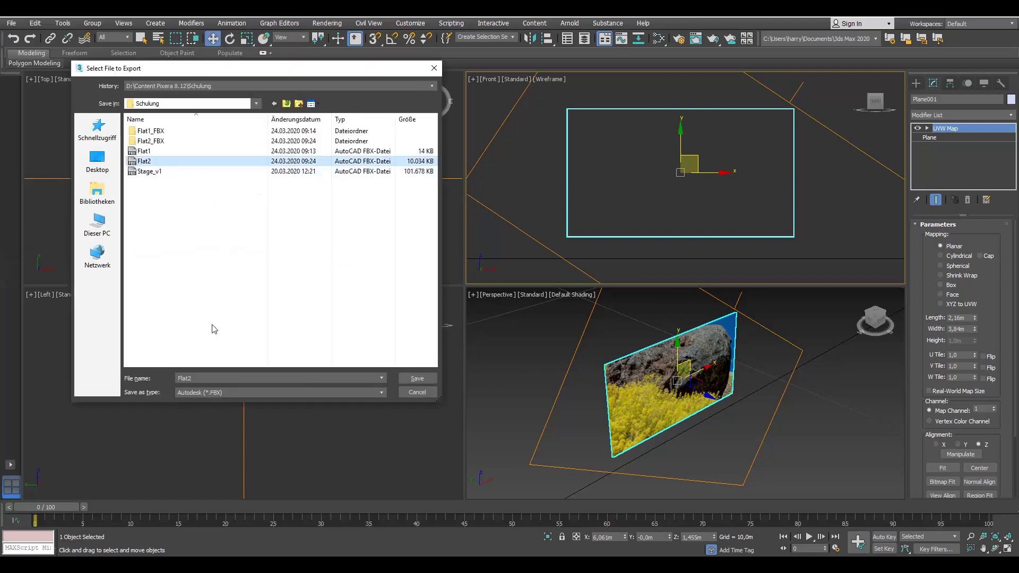
{"action": "left_click", "coordinate": [201, 378]}
{"action": "key", "text": "BackSpace"}
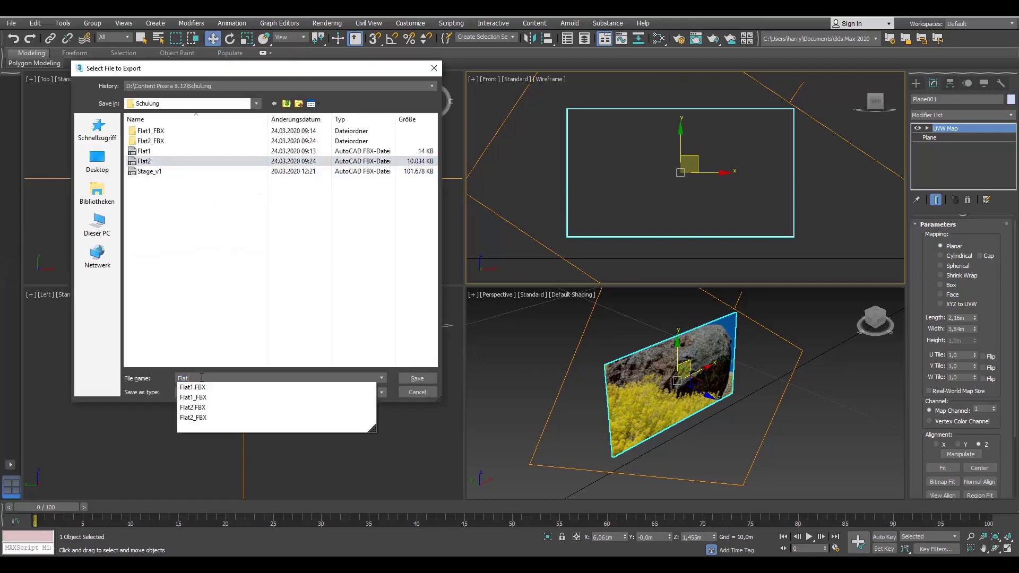
{"action": "type", "text": "3"}
{"action": "left_click", "coordinate": [403, 380]}
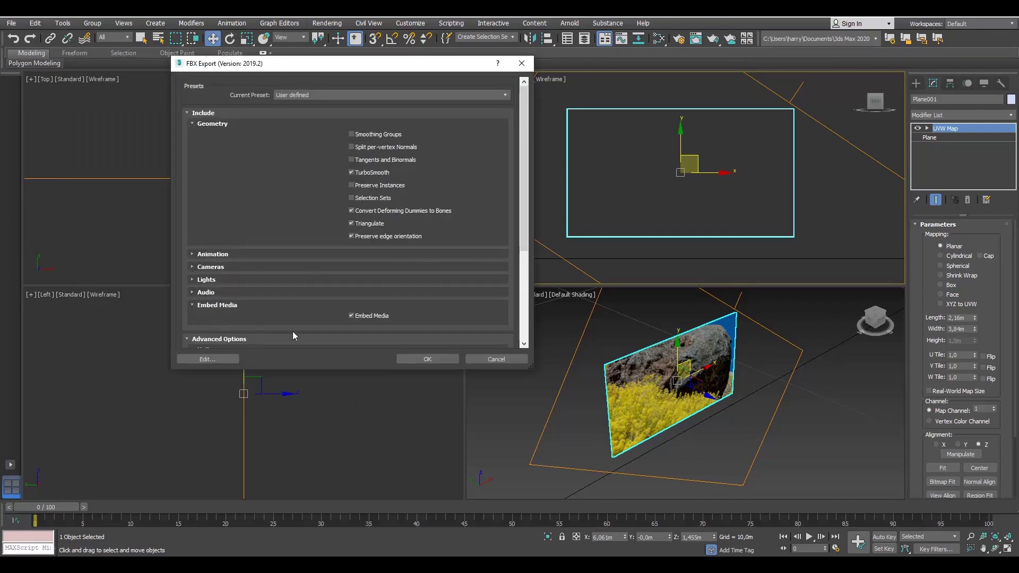
{"action": "scroll", "coordinate": [523, 219], "scroll_direction": "down", "scroll_amount": 2}
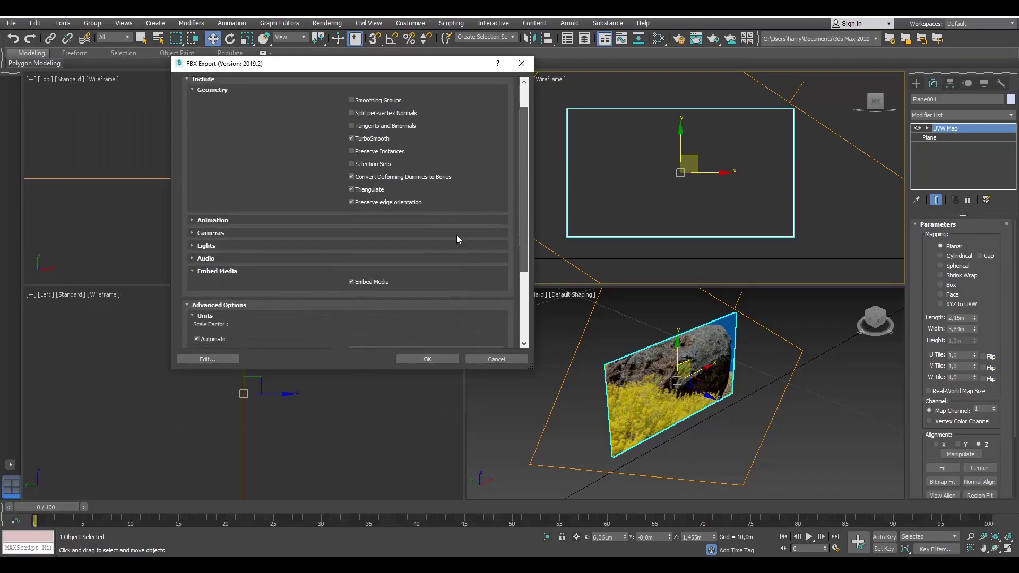
{"action": "left_click", "coordinate": [427, 359]}
Switch to Pixera and import Flat3.FBX into the Custom screen library.
{"action": "key", "text": "m"}
{"action": "key", "text": "q"}
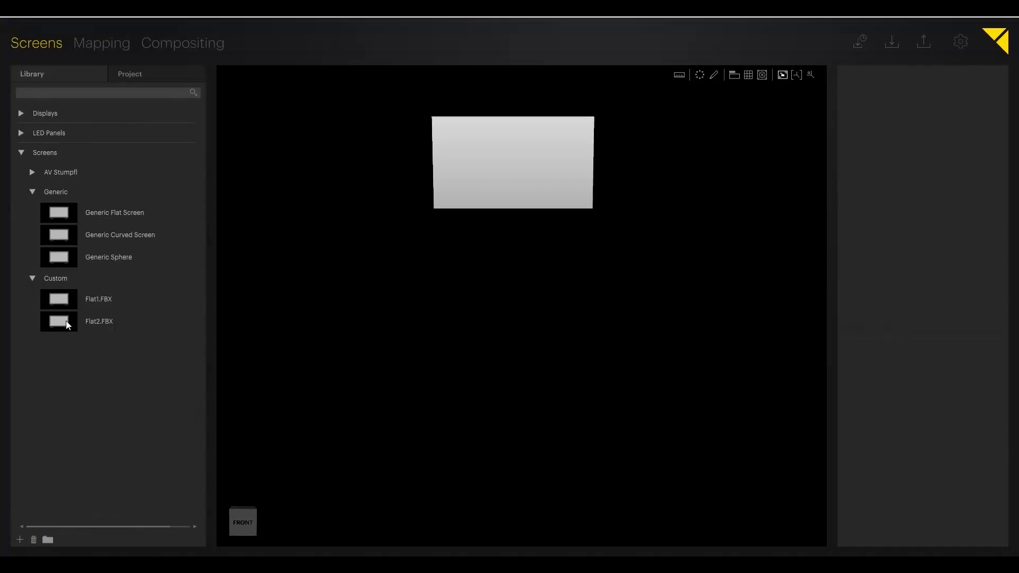
{"action": "left_click", "coordinate": [19, 540]}
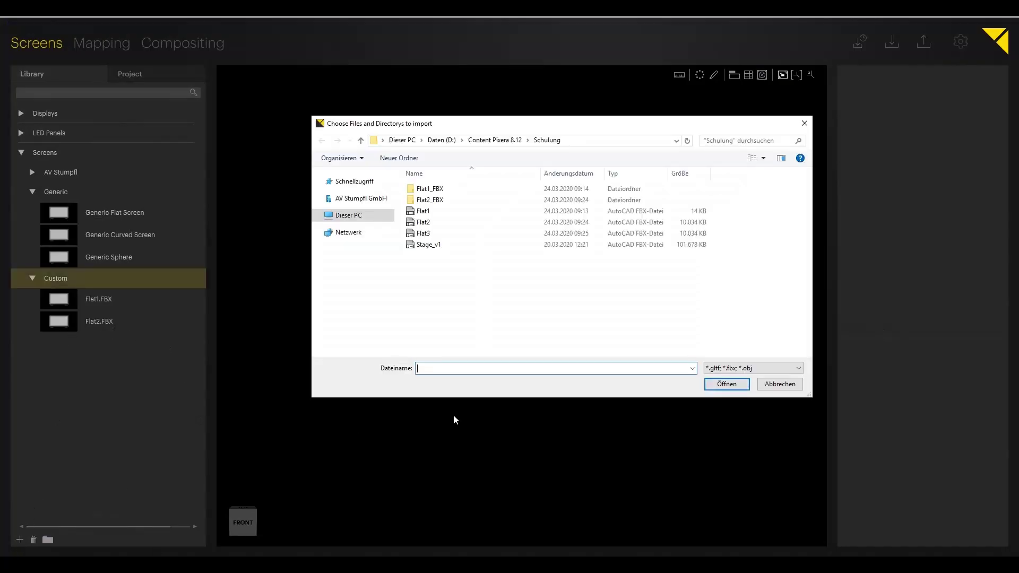
{"action": "left_click", "coordinate": [429, 233]}
{"action": "left_click", "coordinate": [727, 384]}
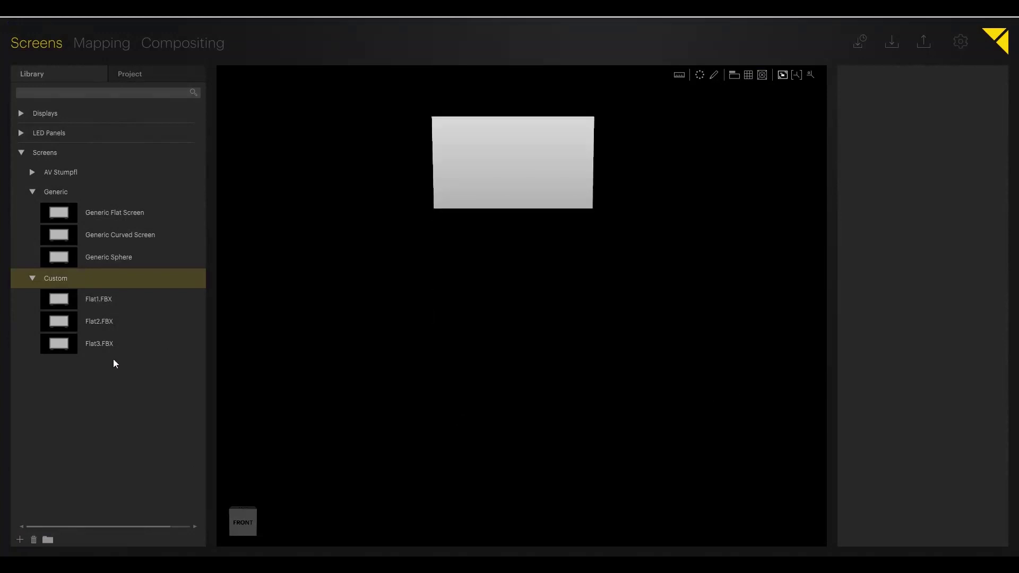
Place Flat3 in the workspace and move it below the existing screen, to about X -5.955, Y -1.50.
{"action": "left_click_drag", "start_coordinate": [63, 346], "coordinate": [479, 315]}
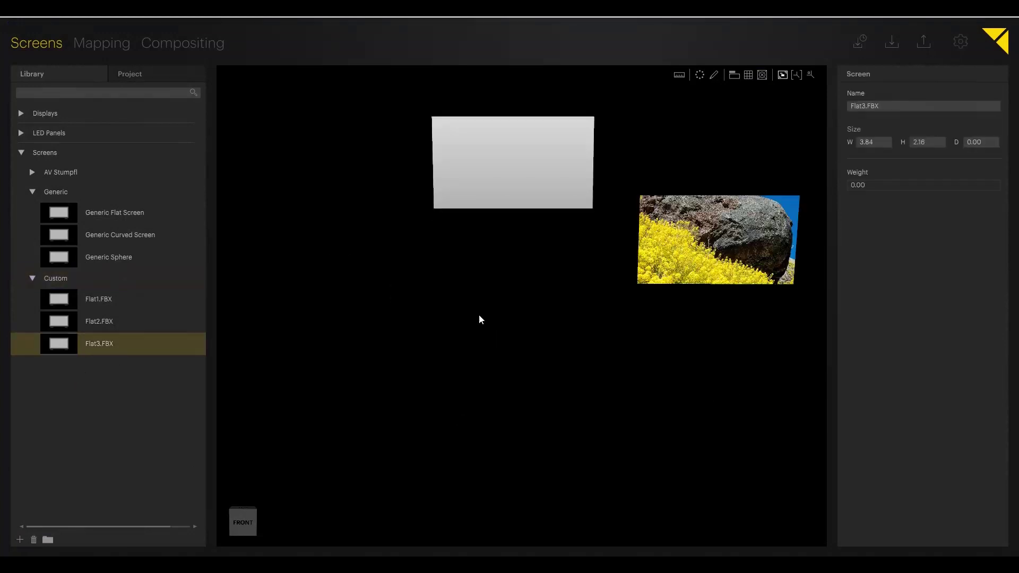
{"action": "left_click_drag", "start_coordinate": [714, 243], "coordinate": [512, 320]}
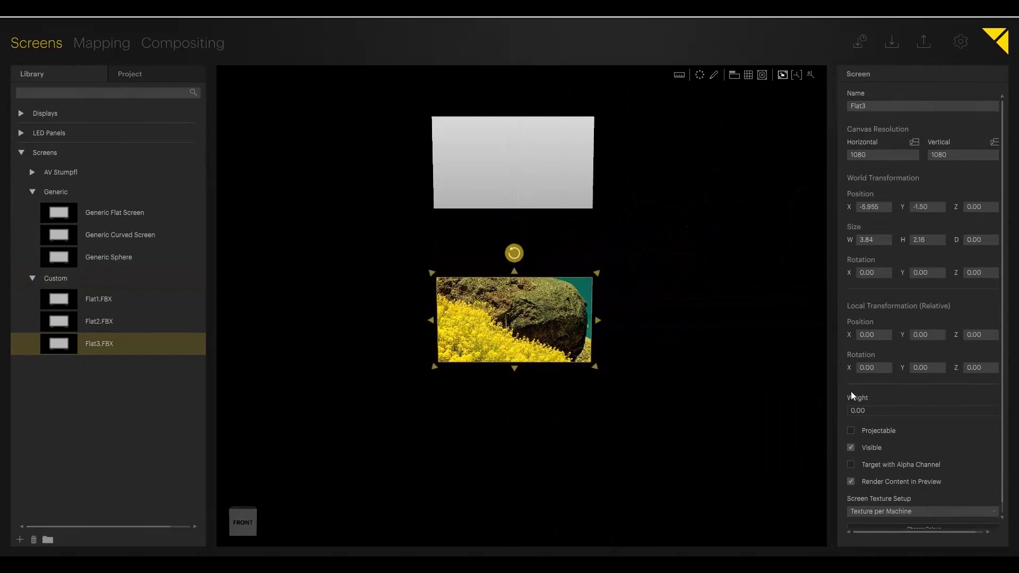
In Compositing, shrink the content layer on the Flat3 screen to size 500 and position it at about X -193, Y 23.
{"action": "left_click", "coordinate": [177, 47]}
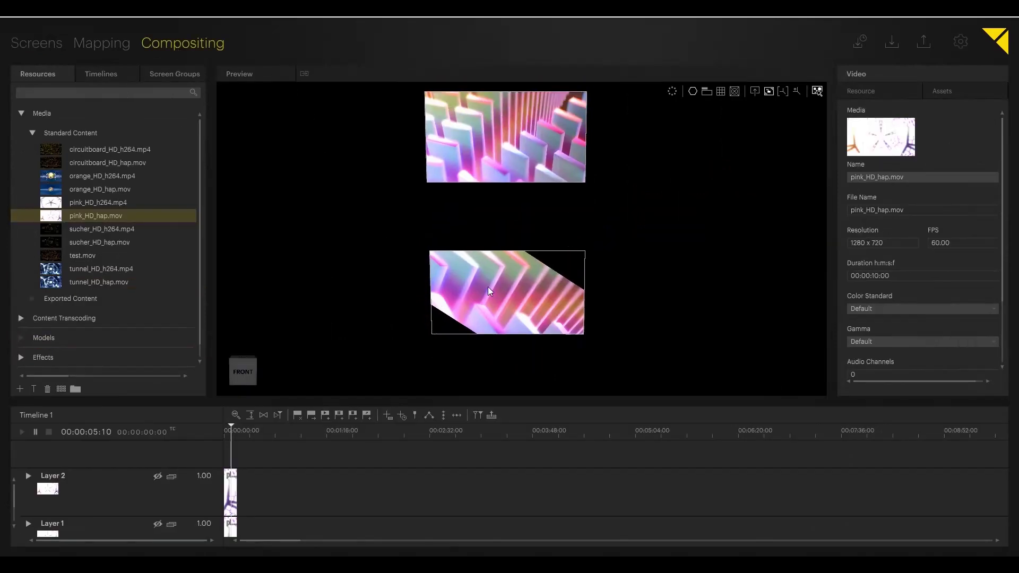
{"action": "left_click_drag", "start_coordinate": [510, 329], "coordinate": [577, 250]}
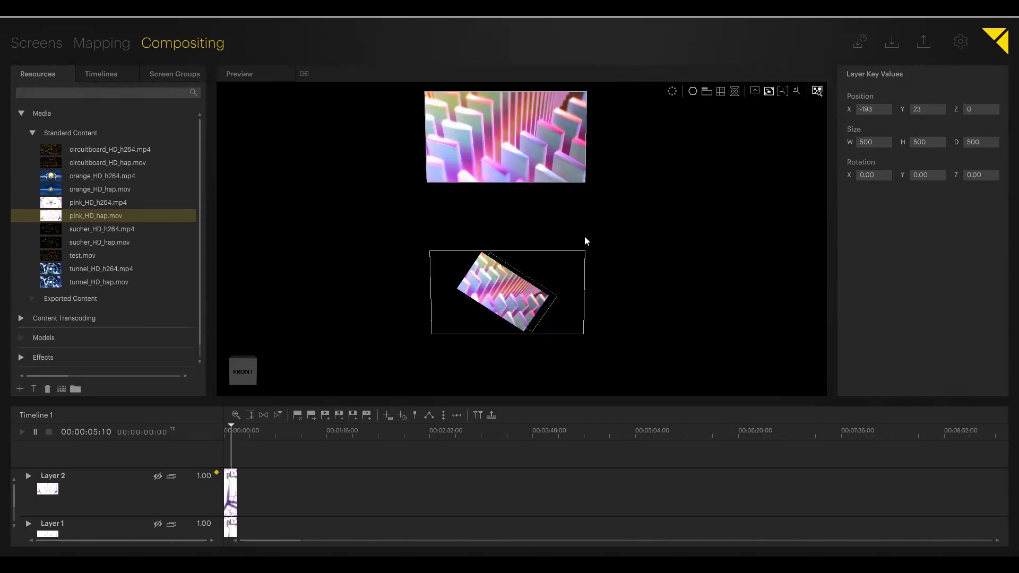
Return to the Screens workspace and place a second copy of Flat3 from the Custom library.
{"action": "left_click", "coordinate": [36, 43]}
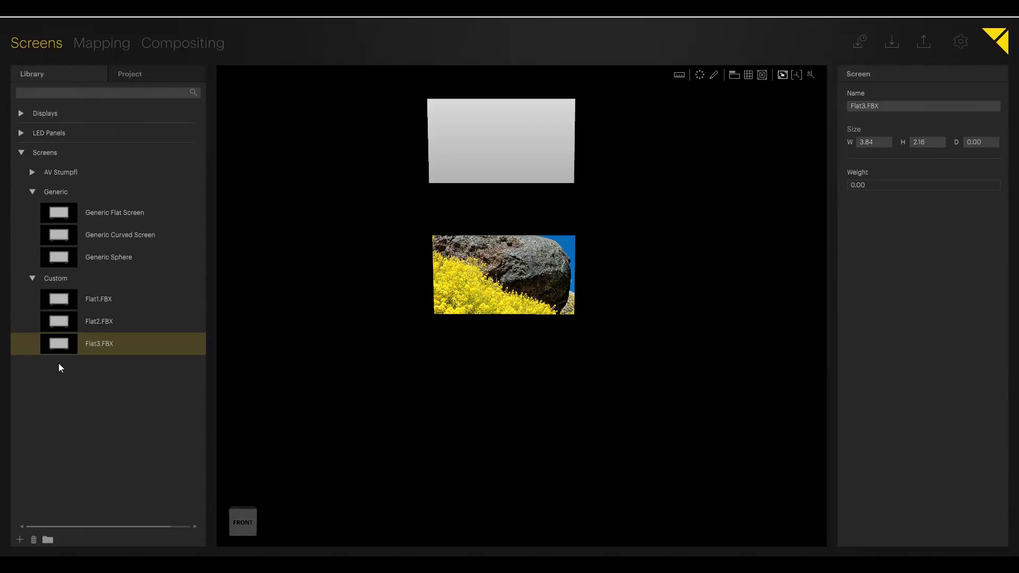
{"action": "left_click_drag", "start_coordinate": [62, 347], "coordinate": [498, 419]}
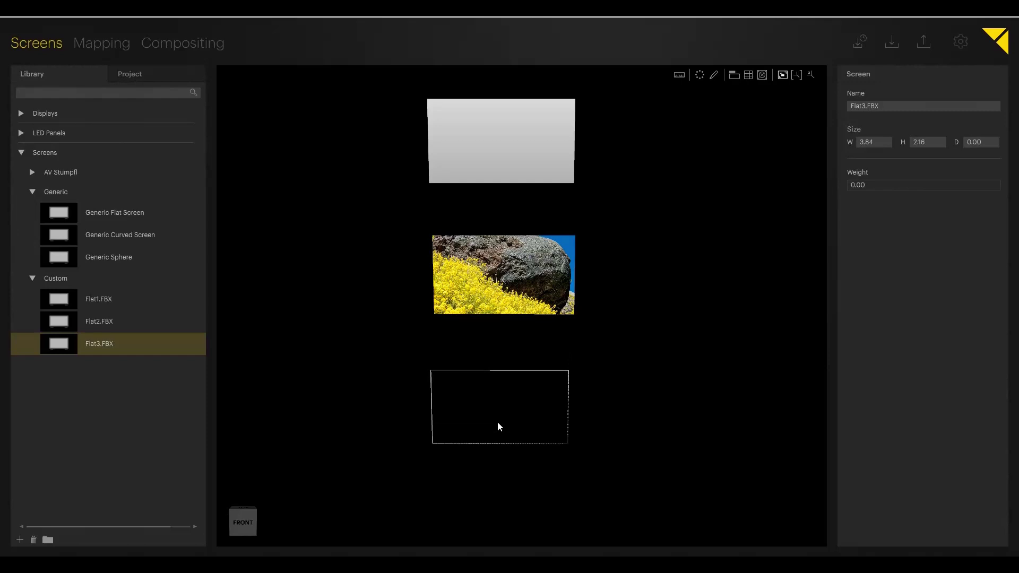
{"action": "left_click_drag", "start_coordinate": [498, 426], "coordinate": [498, 427]}
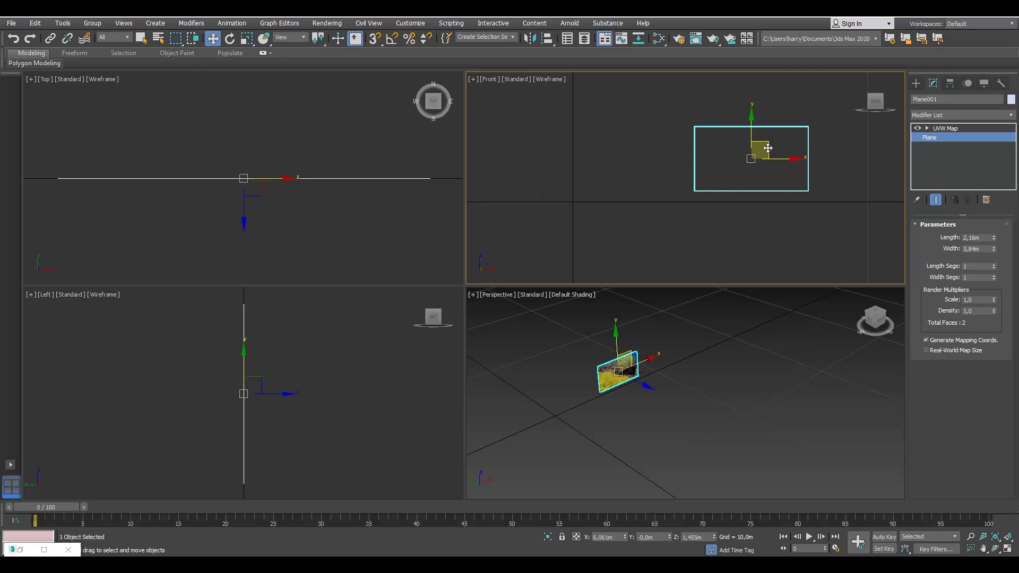
Switch to 3ds Max and move the plane onto the world origin, to about X 0.04, Z -0.004.
{"action": "left_click_drag", "start_coordinate": [767, 149], "coordinate": [591, 194]}
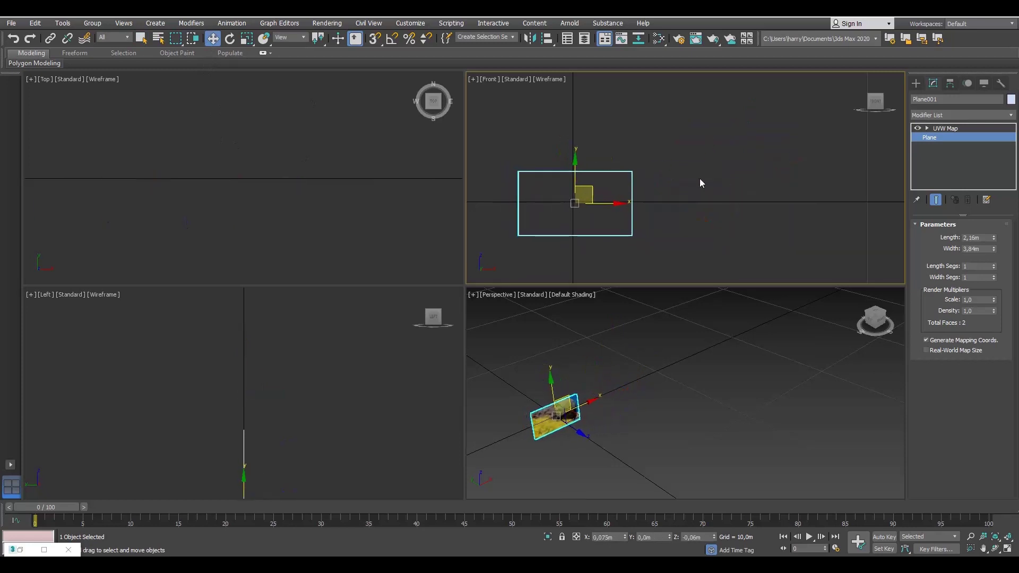
{"action": "middle_click_drag", "start_coordinate": [591, 263], "coordinate": [688, 254]}
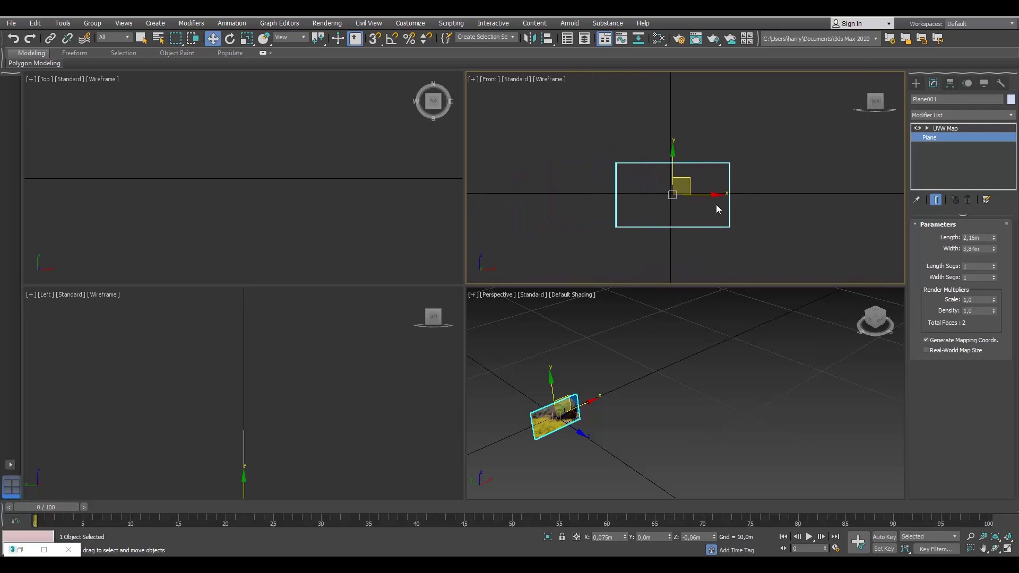
{"action": "left_click_drag", "start_coordinate": [693, 189], "coordinate": [692, 187]}
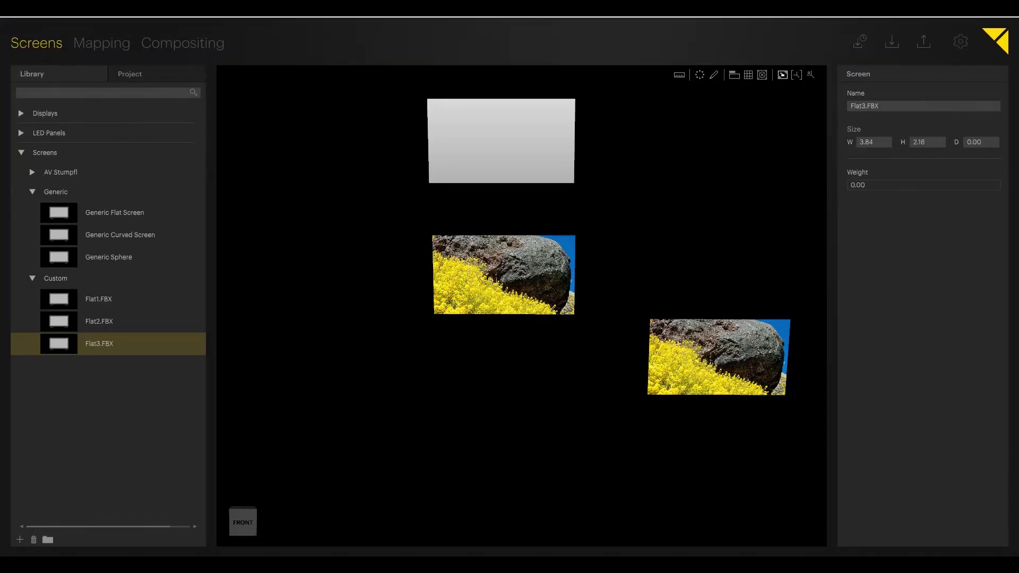
Switch to Pixera, delete the second Flat3 screen, and bend the Generic Flat Screen's top and bottom edges inward through their middle control points.
{"action": "left_click_drag", "start_coordinate": [768, 357], "coordinate": [698, 381]}
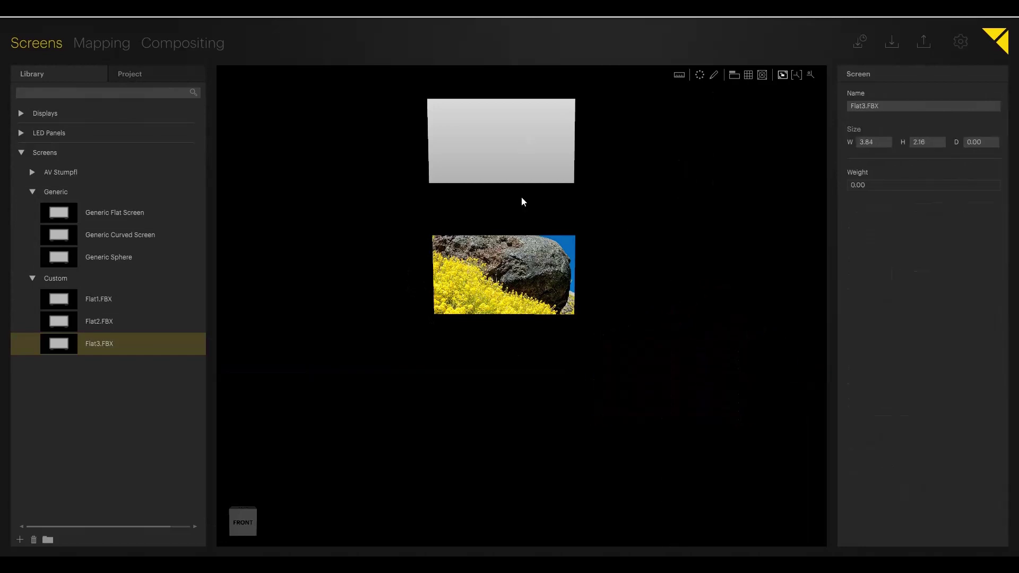
{"action": "left_click", "coordinate": [517, 292]}
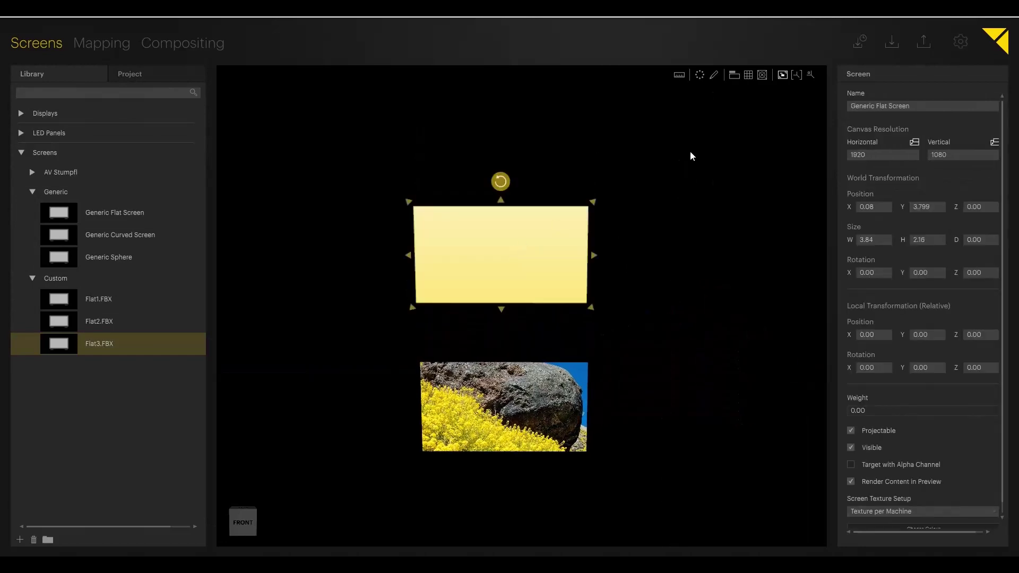
{"action": "left_click", "coordinate": [714, 75]}
{"action": "left_click_drag", "start_coordinate": [501, 209], "coordinate": [508, 133]}
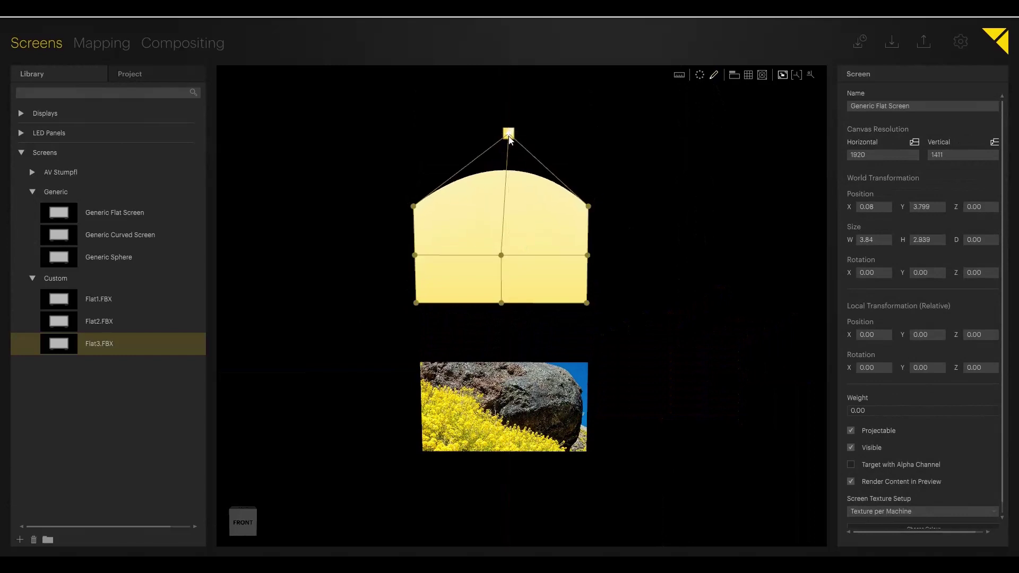
{"action": "left_click_drag", "start_coordinate": [501, 303], "coordinate": [502, 281]}
{"action": "left_click_drag", "start_coordinate": [508, 134], "coordinate": [498, 229]}
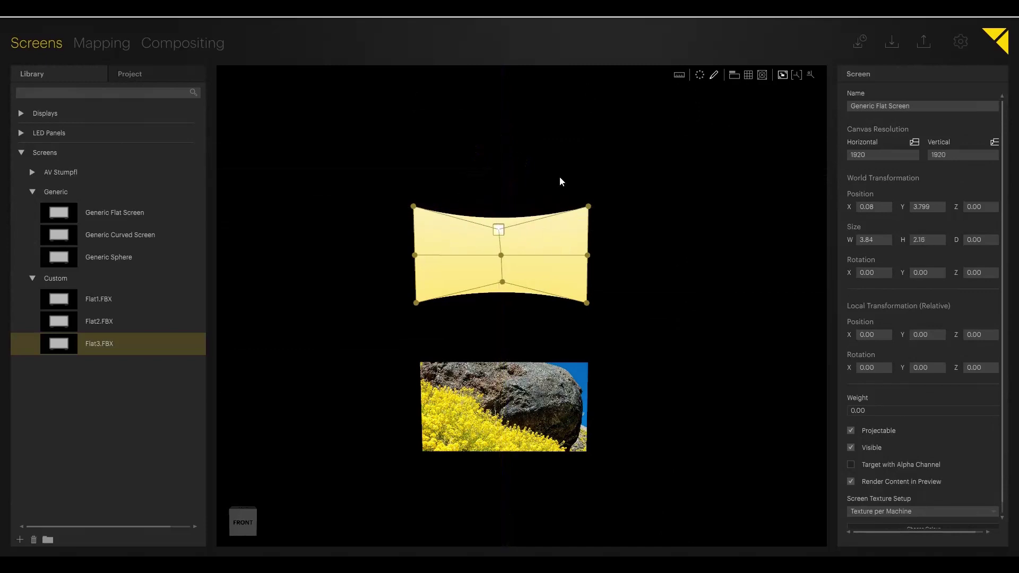
{"action": "left_click", "coordinate": [714, 80]}
Move Flat3 to about X -6.148, Y -1.764 and try to bend its top and bottom edges outward through their middle control points.
{"action": "left_click", "coordinate": [486, 419]}
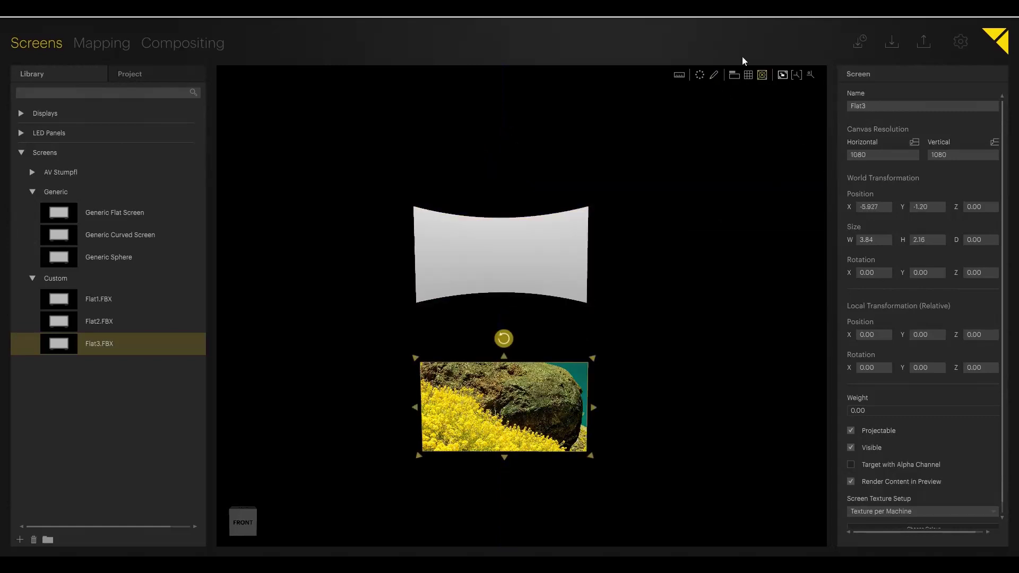
{"action": "left_click_drag", "start_coordinate": [519, 396], "coordinate": [514, 407]}
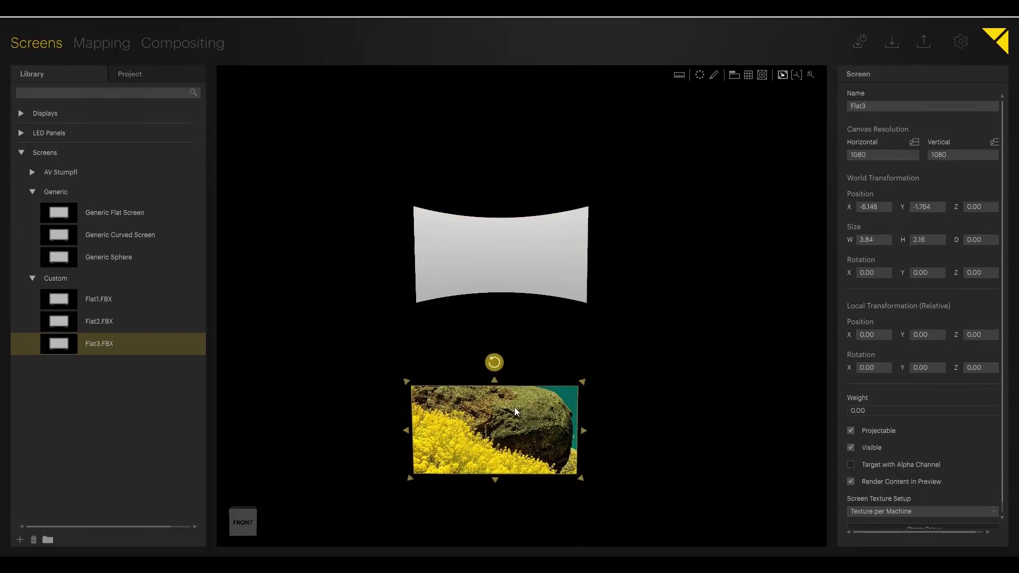
{"action": "left_click", "coordinate": [716, 75]}
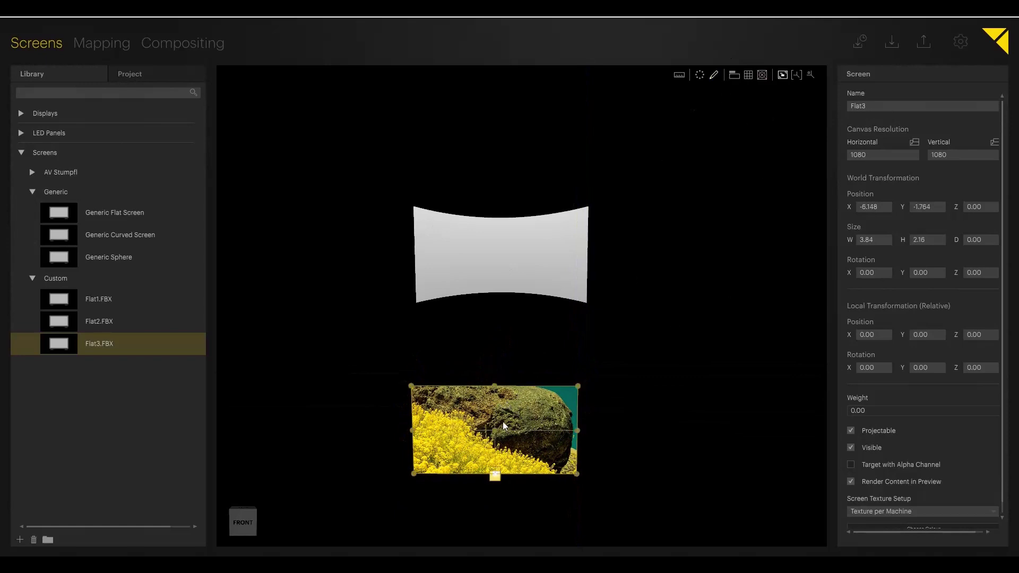
{"action": "mouse_move", "coordinate": [493, 387]}
{"action": "left_mouse_down"}
{"action": "mouse_move", "coordinate": [495, 353]}
{"action": "mouse_move", "coordinate": [495, 368]}
{"action": "left_mouse_up"}
{"action": "left_click_drag", "start_coordinate": [494, 473], "coordinate": [496, 500]}
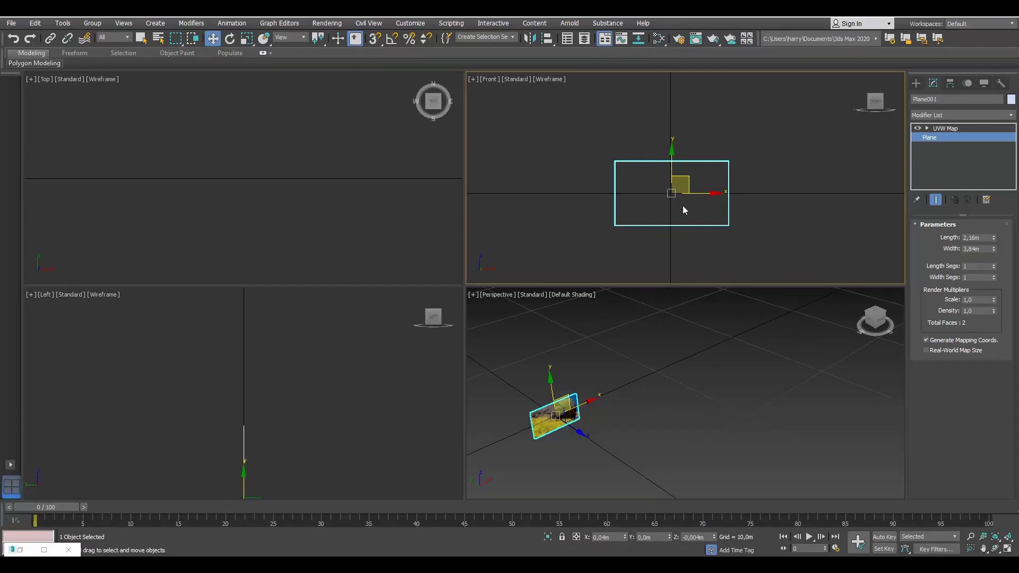
Switch to 3ds Max and set the plane to 6 length segments and 15 width segments.
{"action": "left_click", "coordinate": [994, 265]}
{"action": "left_click", "coordinate": [994, 265]}
{"action": "left_click", "coordinate": [994, 265]}
{"action": "left_click", "coordinate": [994, 265]}
{"action": "left_click", "coordinate": [994, 265]}
{"action": "left_click_drag", "start_coordinate": [995, 277], "coordinate": [994, 277]}
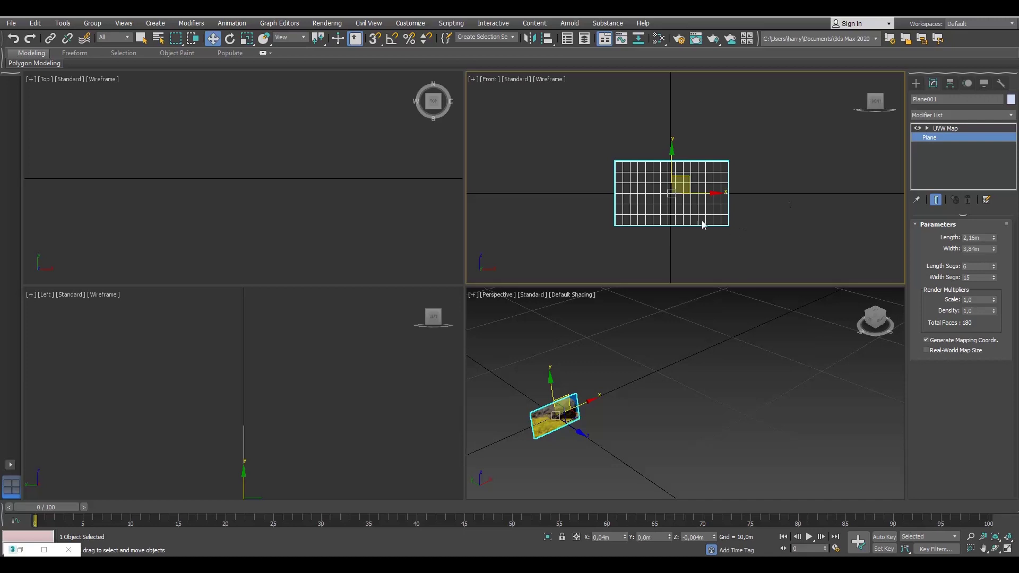
Export the segmented plane in FBX format as Flat4 in the Schulung folder, keeping the current export options.
{"action": "left_click", "coordinate": [11, 24]}
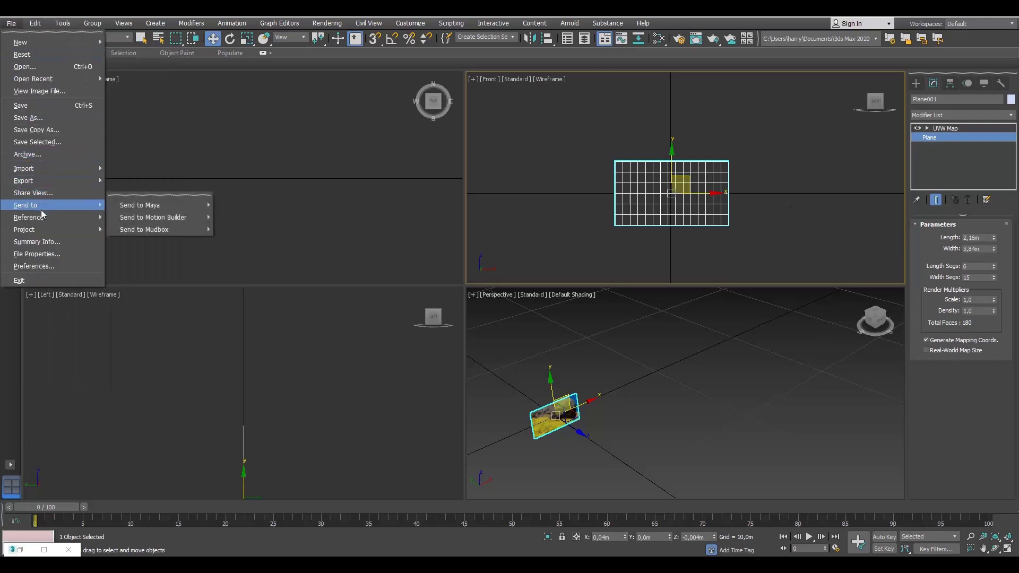
{"action": "mouse_move", "coordinate": [49, 183]}
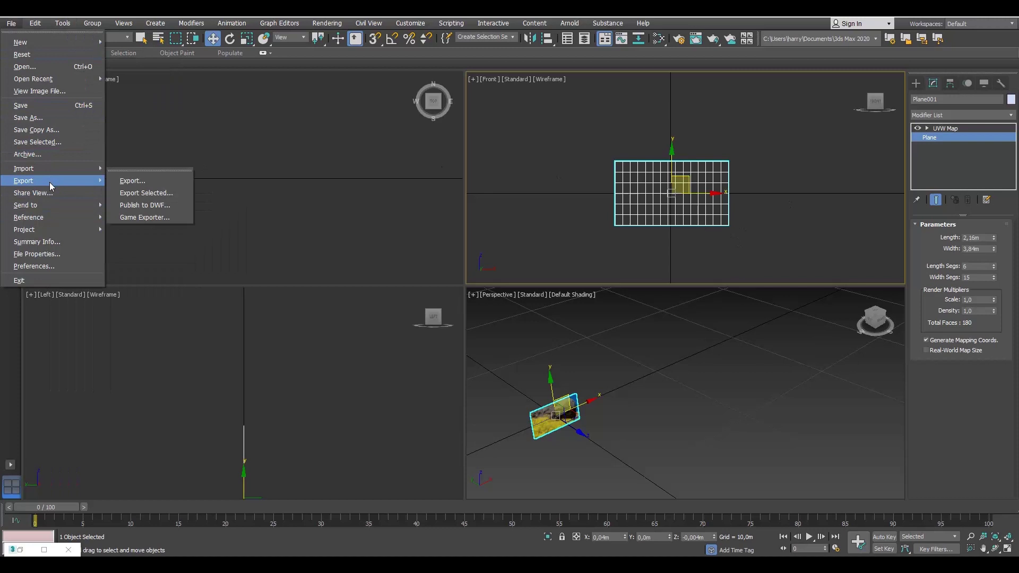
{"action": "left_click", "coordinate": [134, 181]}
{"action": "left_click_drag", "start_coordinate": [430, 96], "coordinate": [436, 104]}
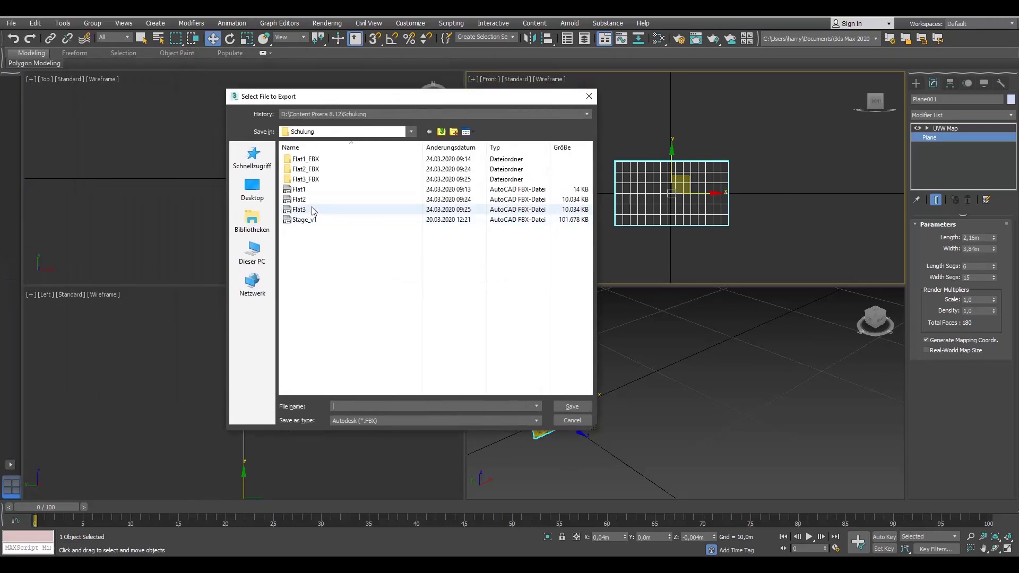
{"action": "left_click", "coordinate": [371, 210]}
{"action": "left_click", "coordinate": [361, 405]}
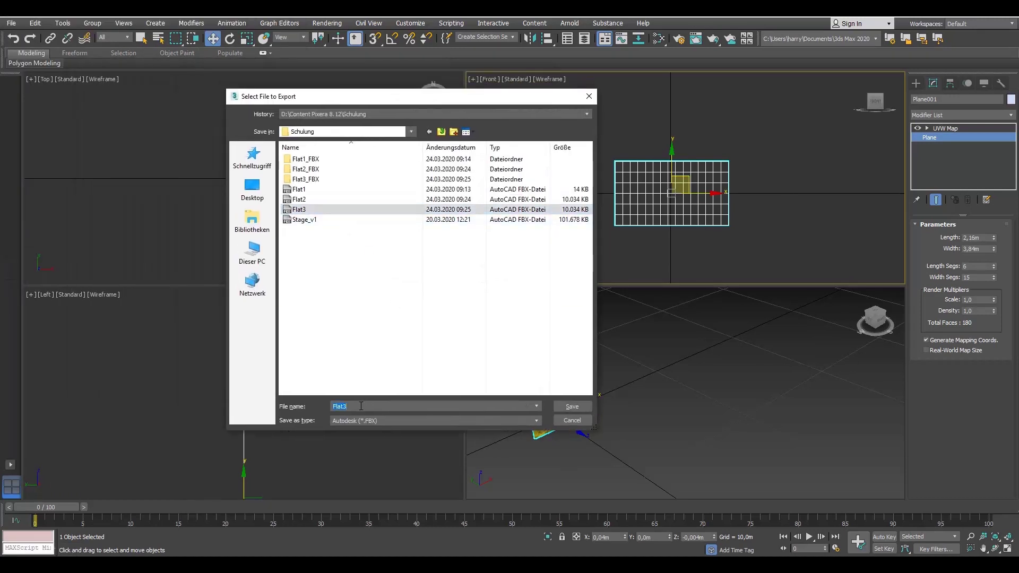
{"action": "key", "text": "BackSpace"}
{"action": "type", "text": "4"}
{"action": "left_click", "coordinate": [572, 406]}
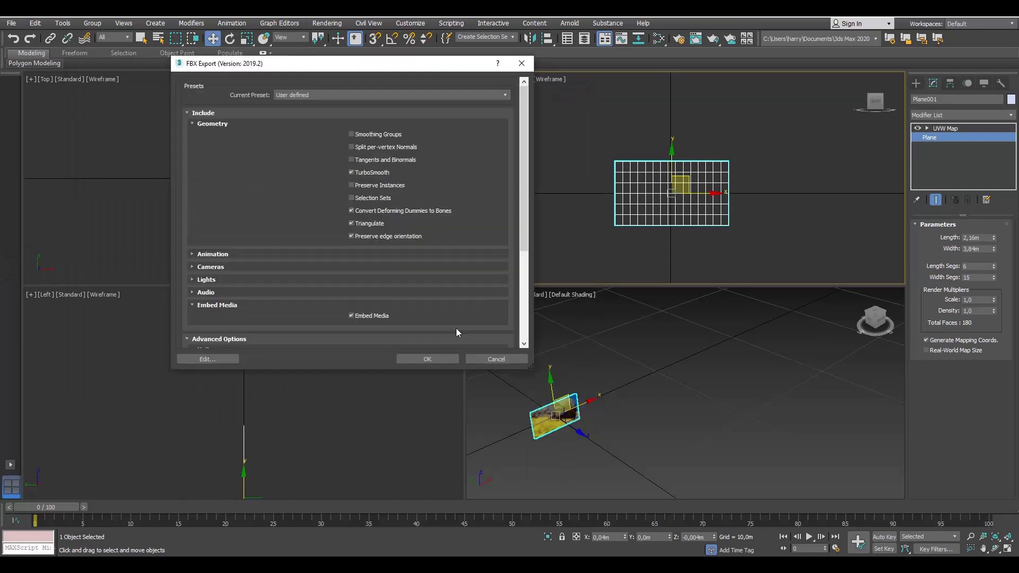
{"action": "left_click", "coordinate": [414, 363]}
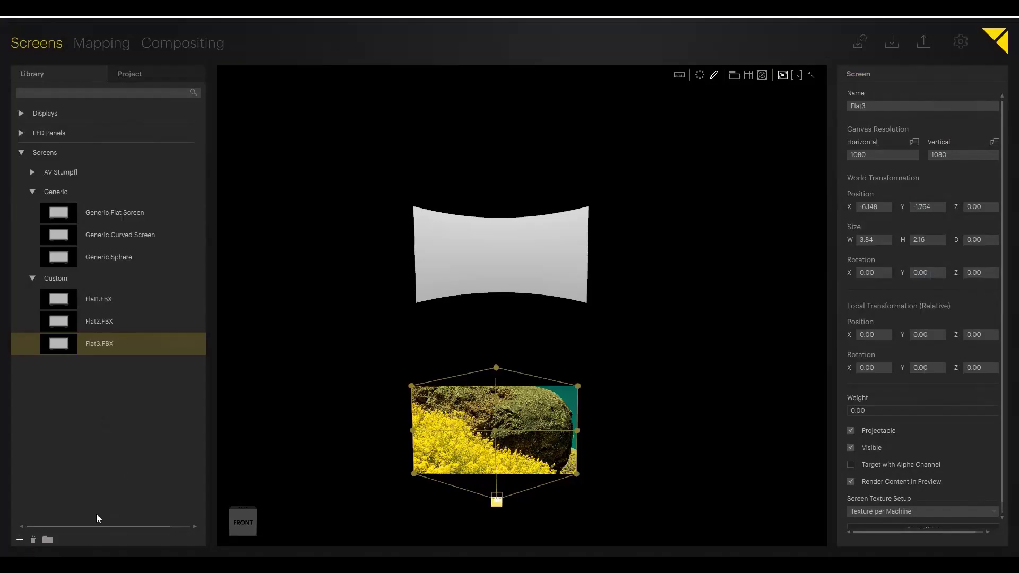
Switch to Pixera, import Flat4 into the custom screens, and place it beside Flat3 at about X 4.73, Y -0.404.
{"action": "left_click", "coordinate": [423, 256]}
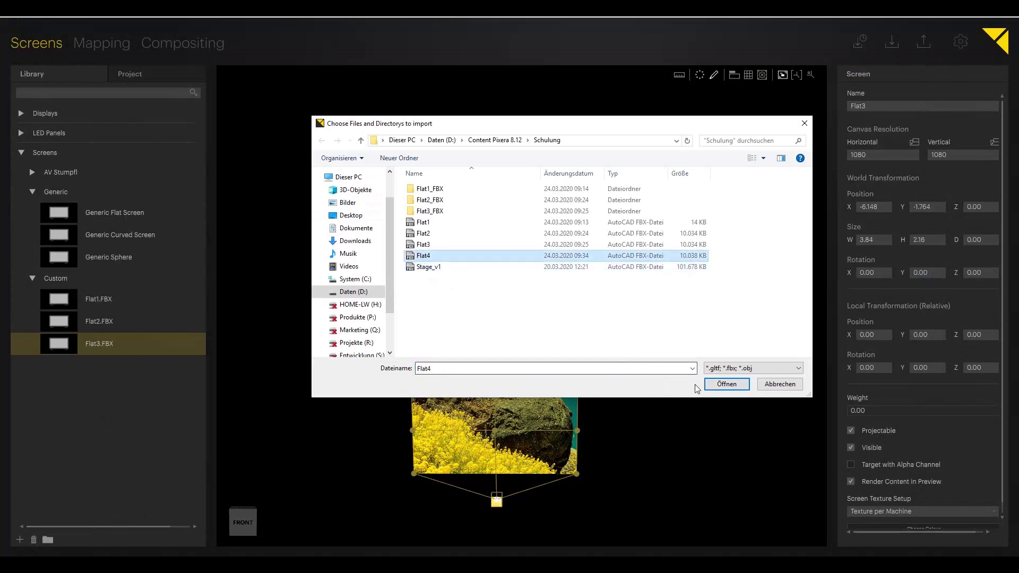
{"action": "left_click", "coordinate": [725, 384]}
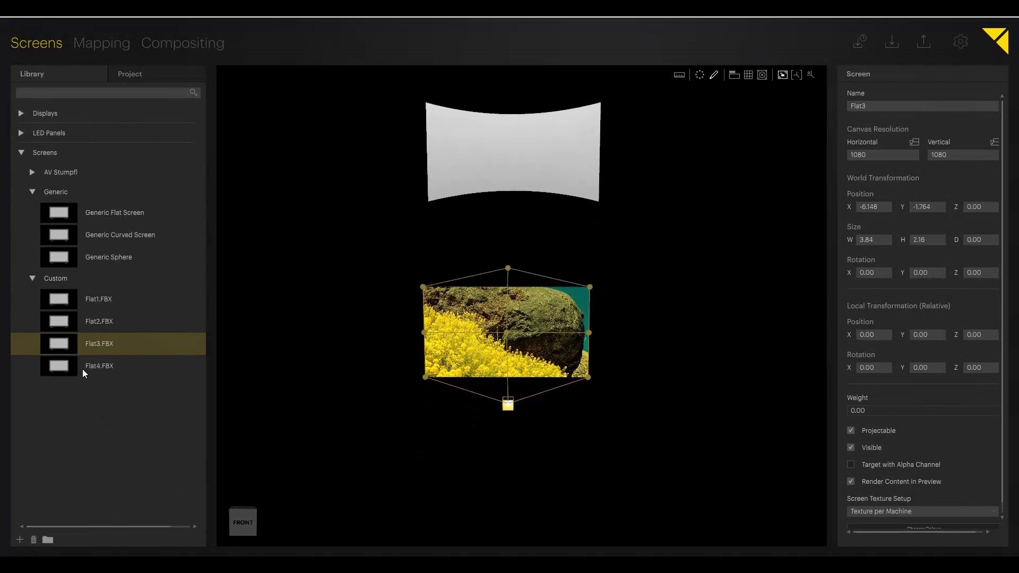
{"action": "left_click", "coordinate": [66, 370]}
{"action": "left_click_drag", "start_coordinate": [66, 369], "coordinate": [559, 488]}
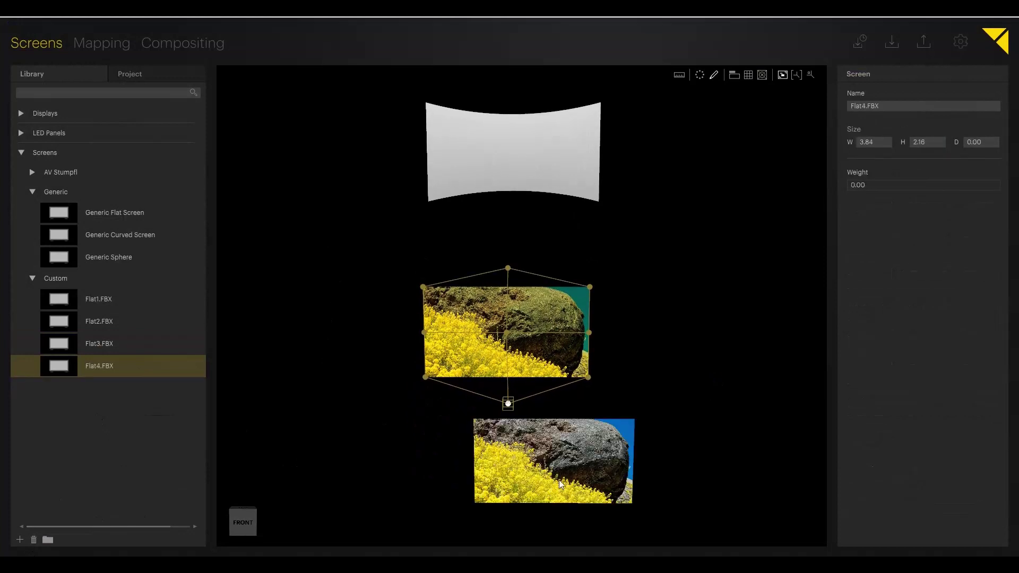
{"action": "left_click_drag", "start_coordinate": [546, 467], "coordinate": [725, 224]}
Bend Flat4's top and bottom edges outward through their middle control points to a height of about 4.053, and deselect the screen.
{"action": "left_click", "coordinate": [714, 75]}
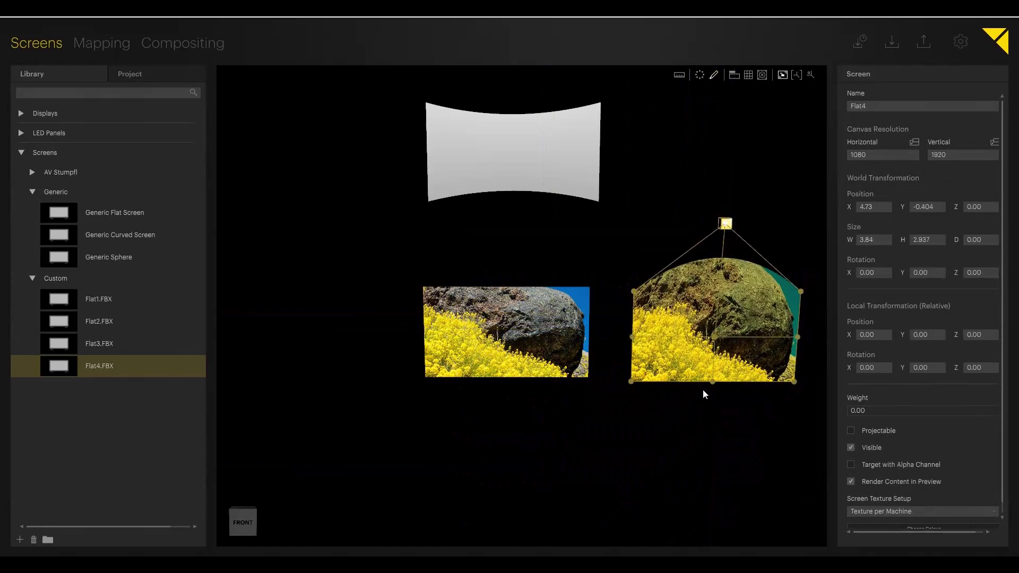
{"action": "left_click_drag", "start_coordinate": [712, 383], "coordinate": [701, 471]}
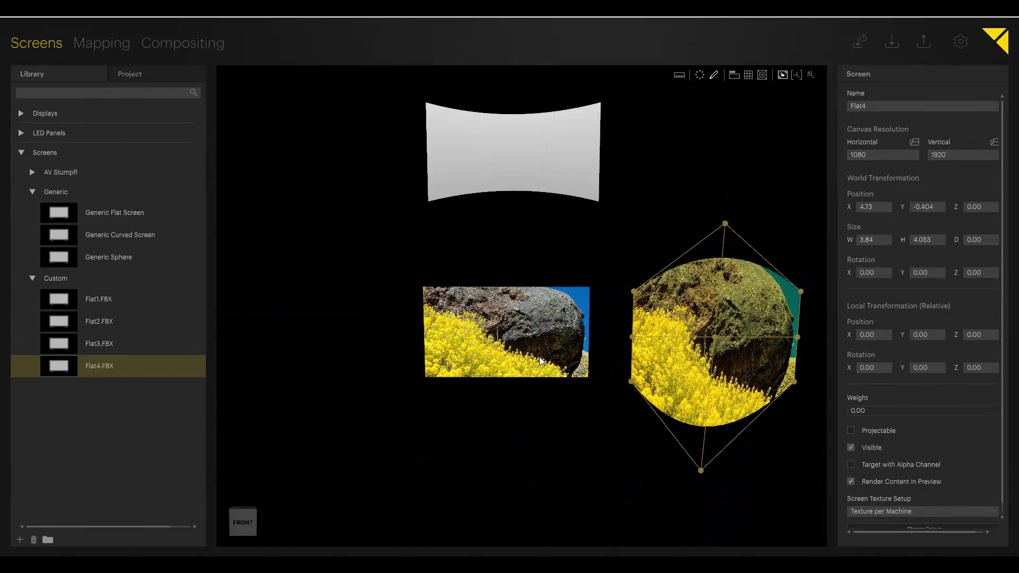
{"action": "left_click", "coordinate": [713, 75]}
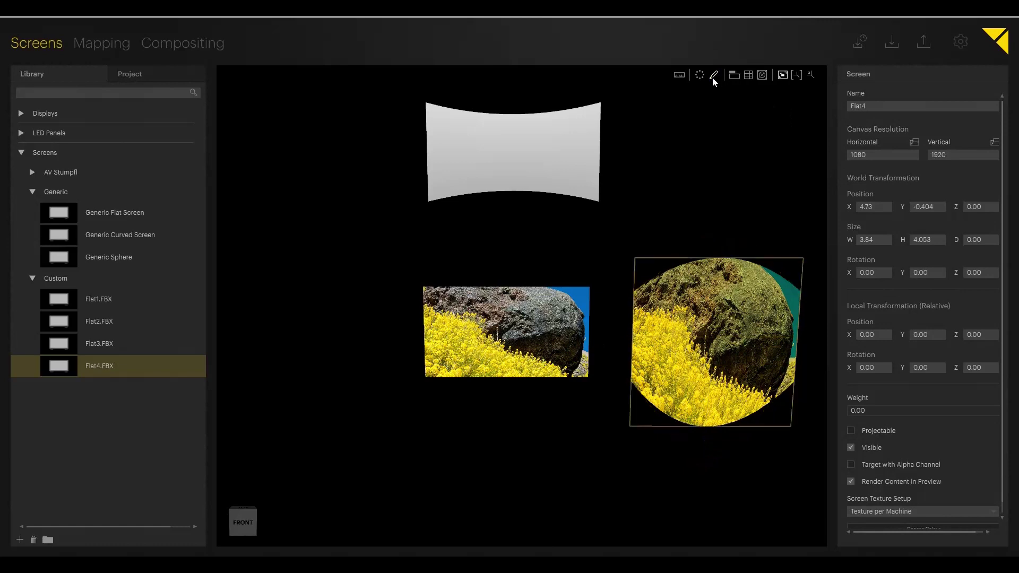
{"action": "left_click", "coordinate": [713, 74]}
{"action": "left_click", "coordinate": [714, 77]}
{"action": "left_click", "coordinate": [502, 227]}
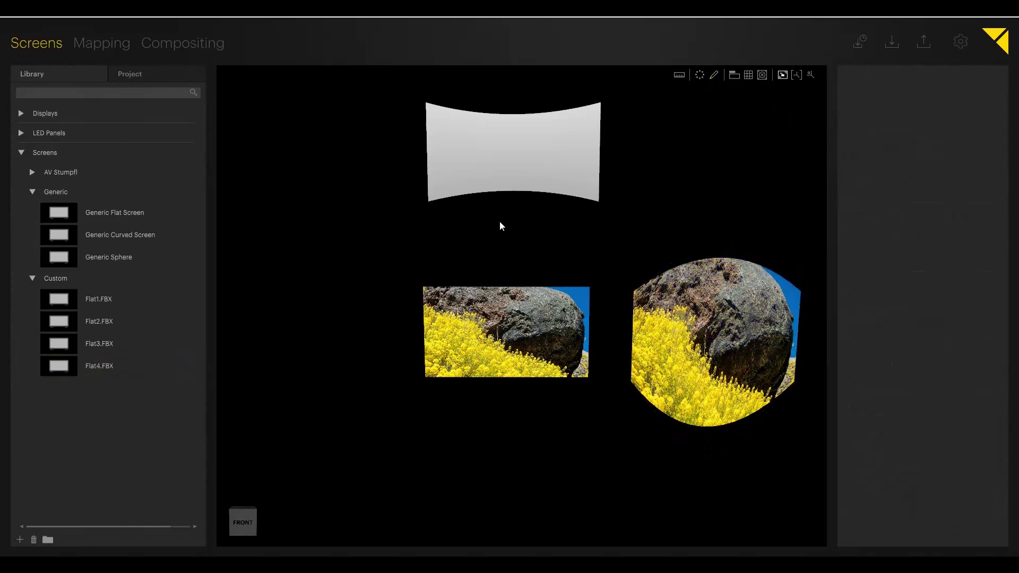